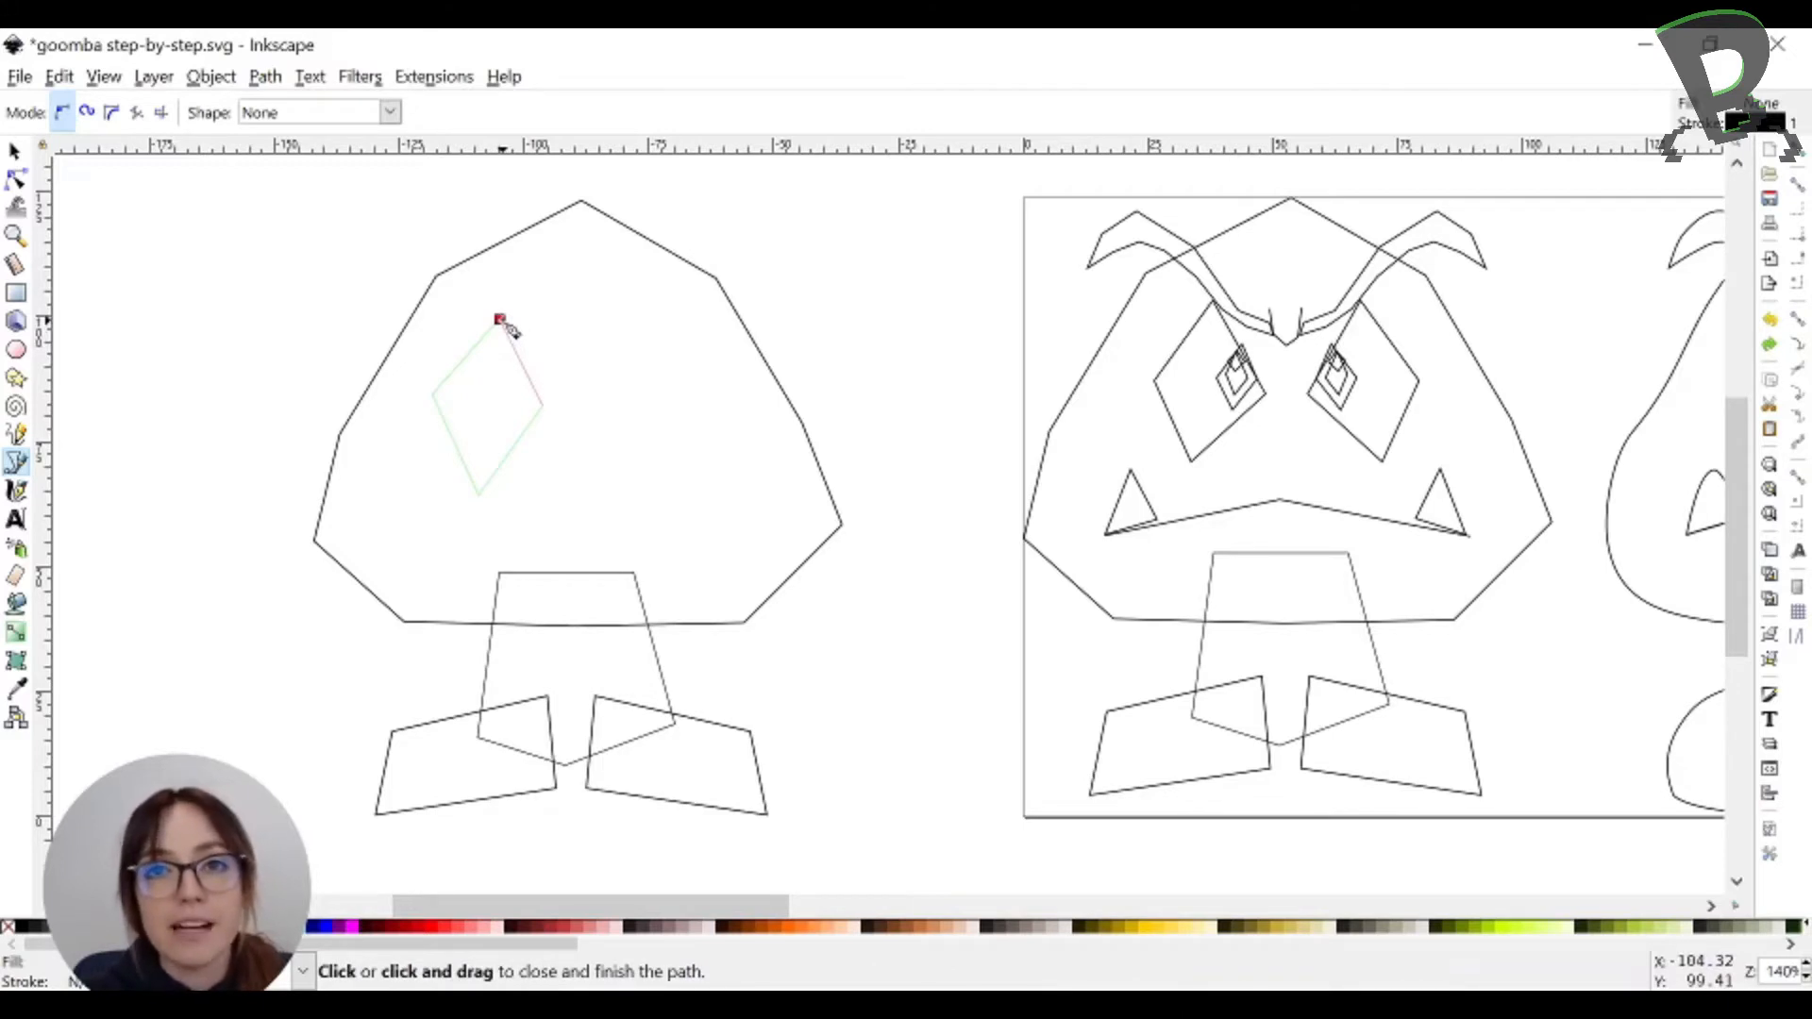
# Close the left eye's diamond outline and adjust its nodes to a shape about 22.6 by 32.8 mm
pyautogui.click(501, 320)
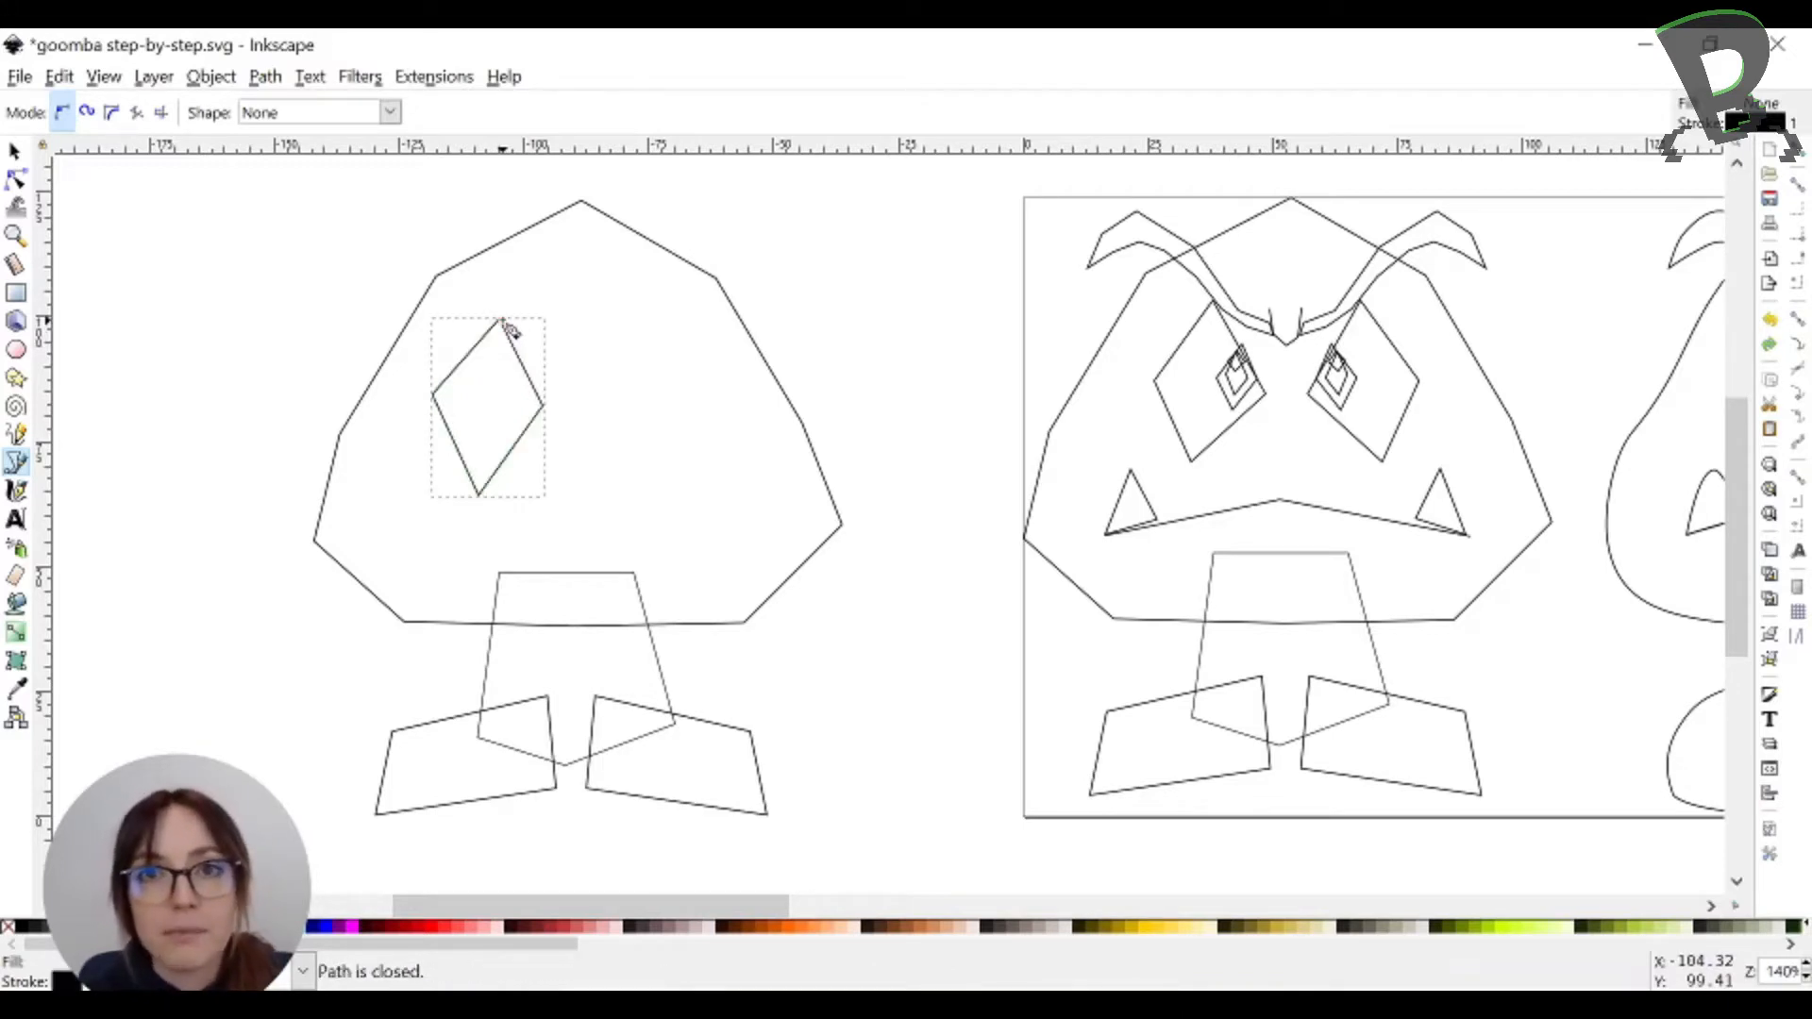
pyautogui.press('n')
pyautogui.moveTo(479, 493); pyautogui.dragTo(486, 487)
pyautogui.press('s')
pyautogui.click(666, 538)
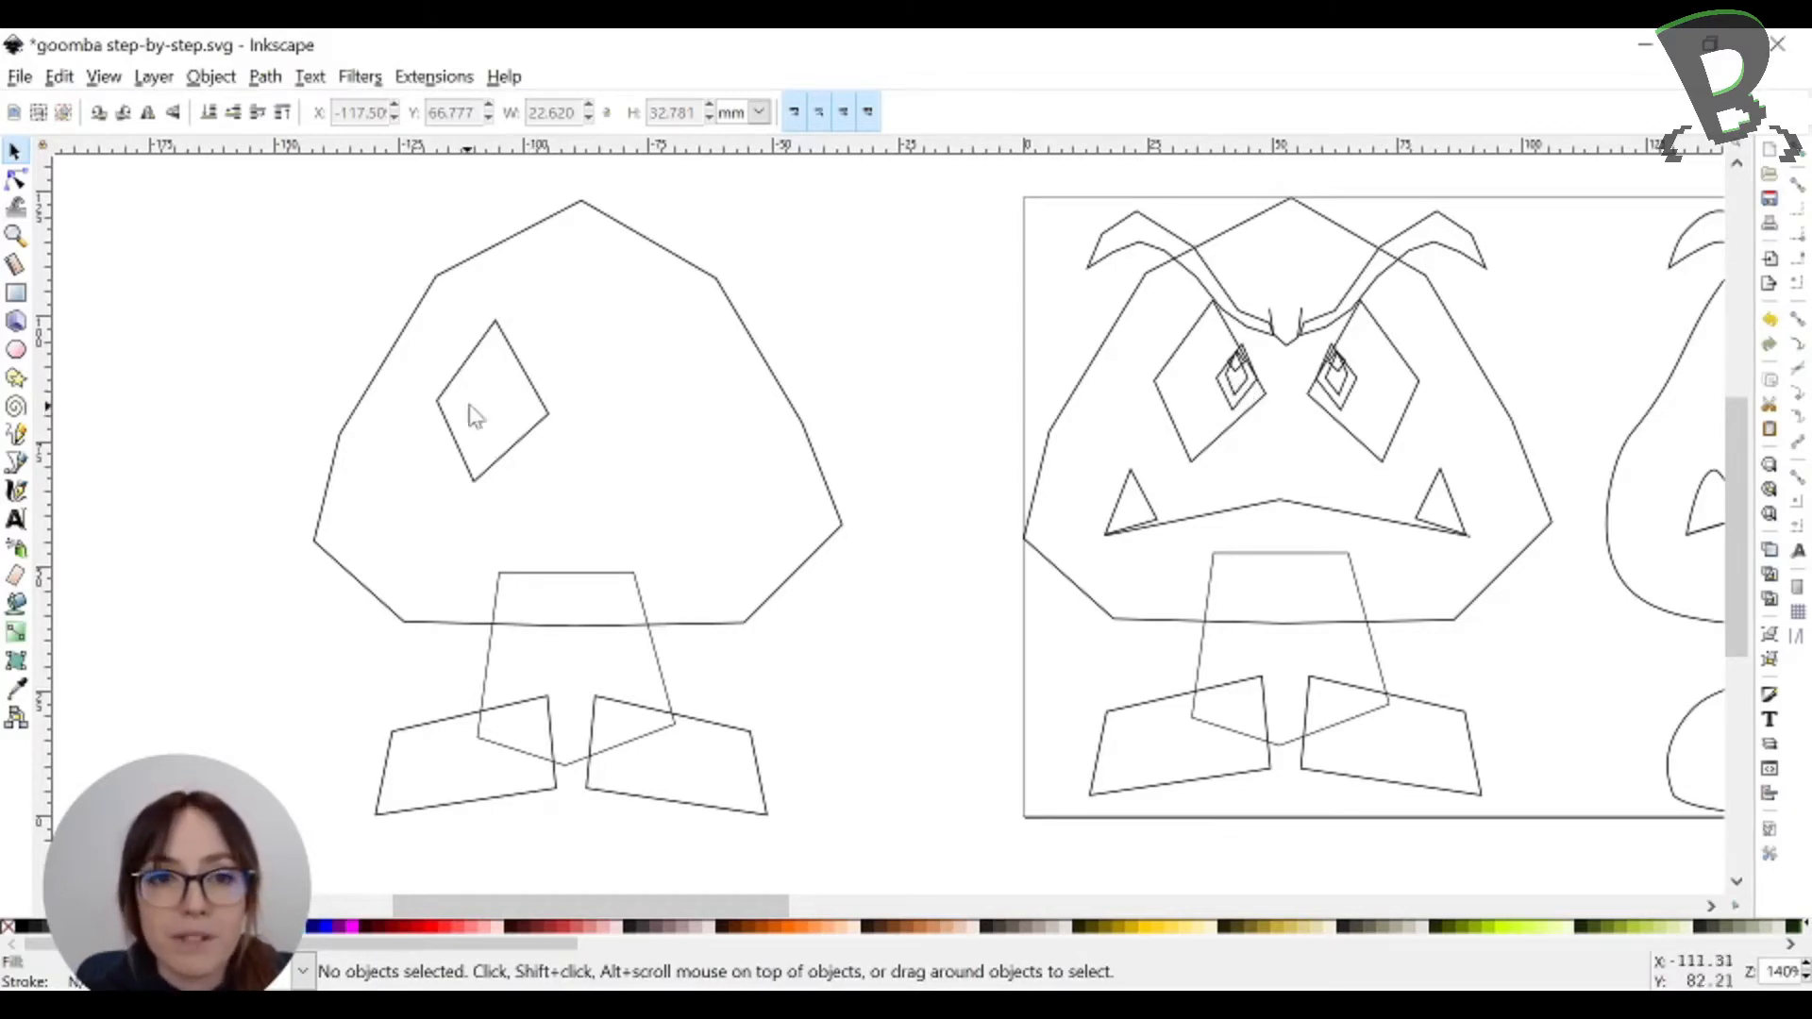
# Duplicate the eye diamond and shrink the copy to an iris about 8.4 by 13.7 mm at the eye's inner corner
pyautogui.click(515, 443)
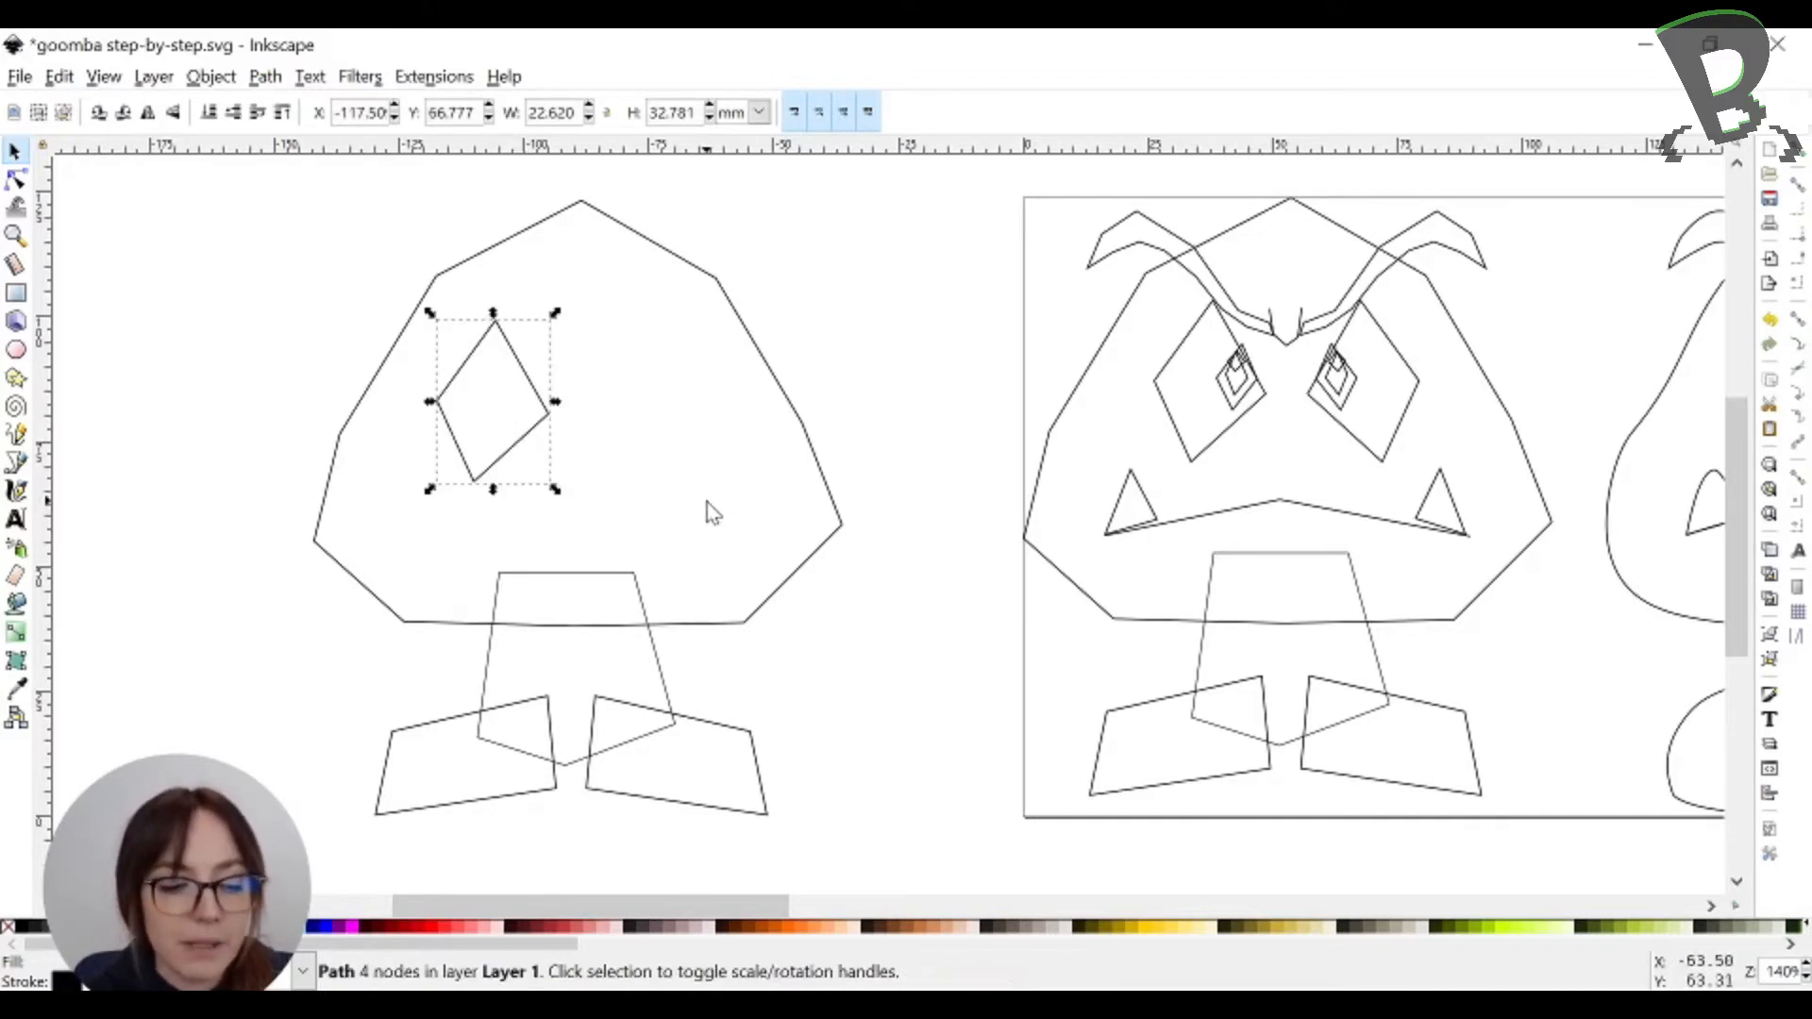
pyautogui.press('ctrl')
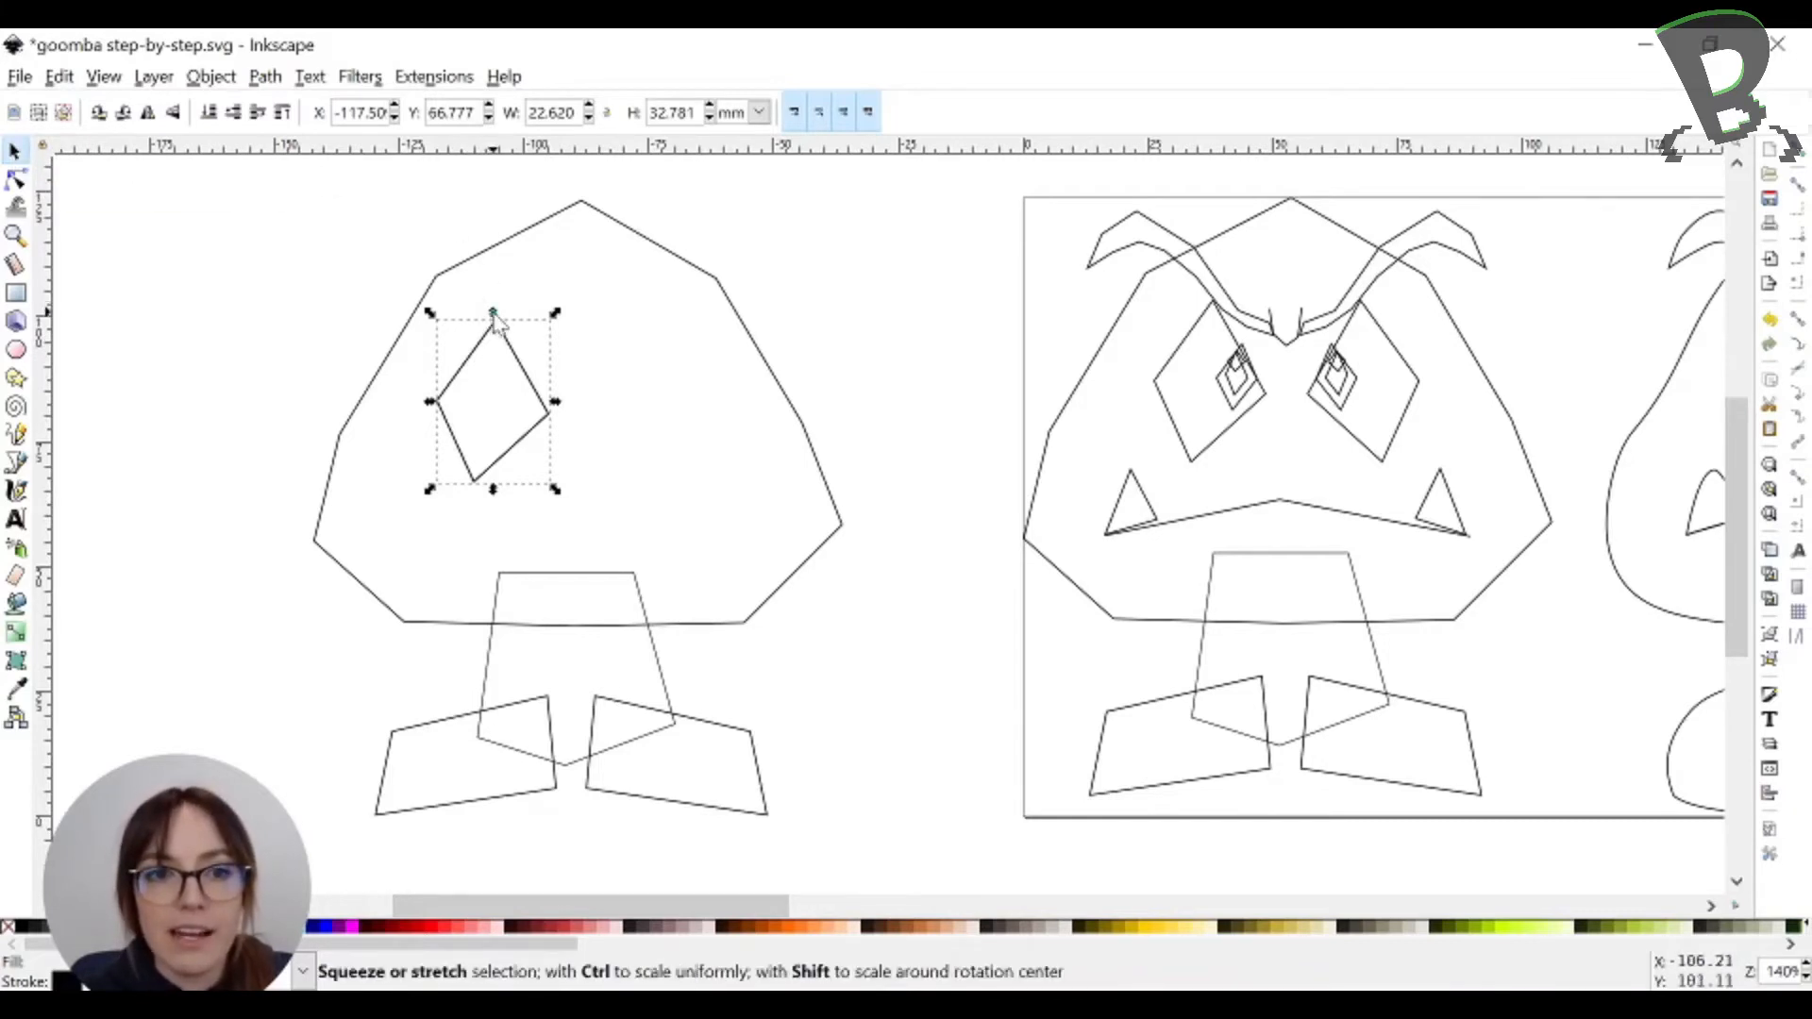
pyautogui.moveTo(430, 403); pyautogui.dragTo(460, 415)
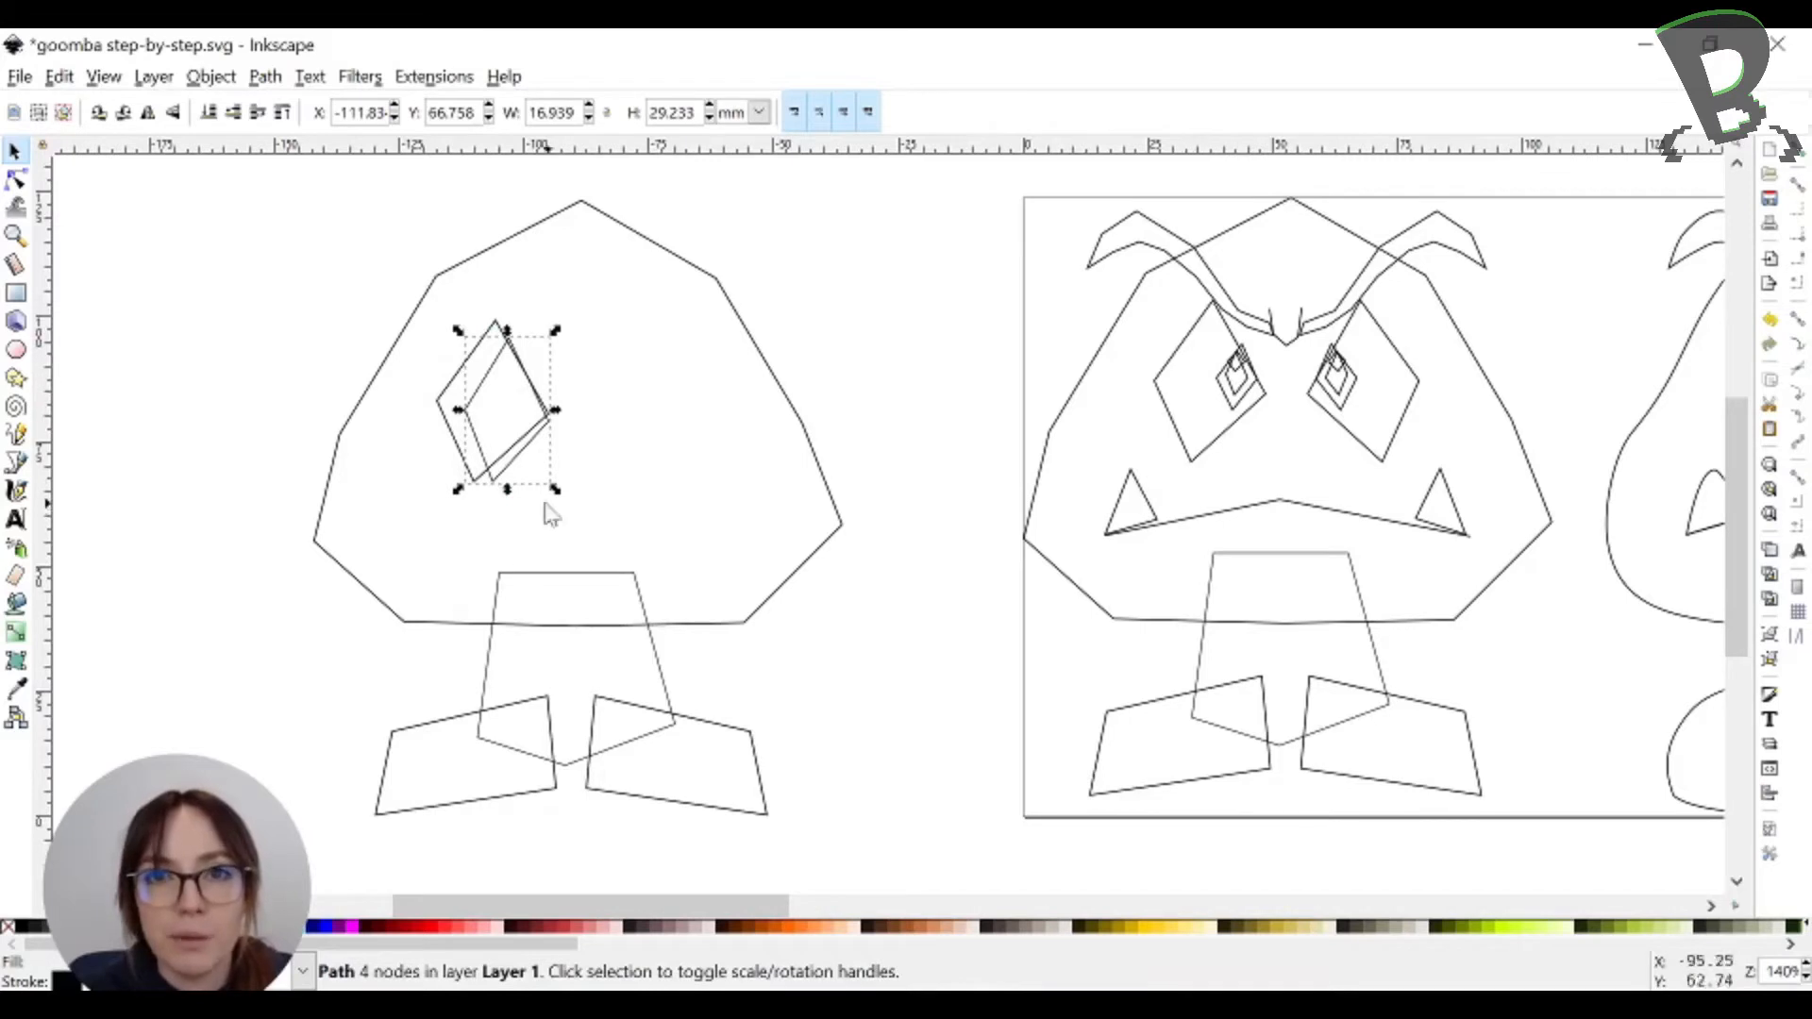
pyautogui.moveTo(509, 490); pyautogui.dragTo(522, 412)
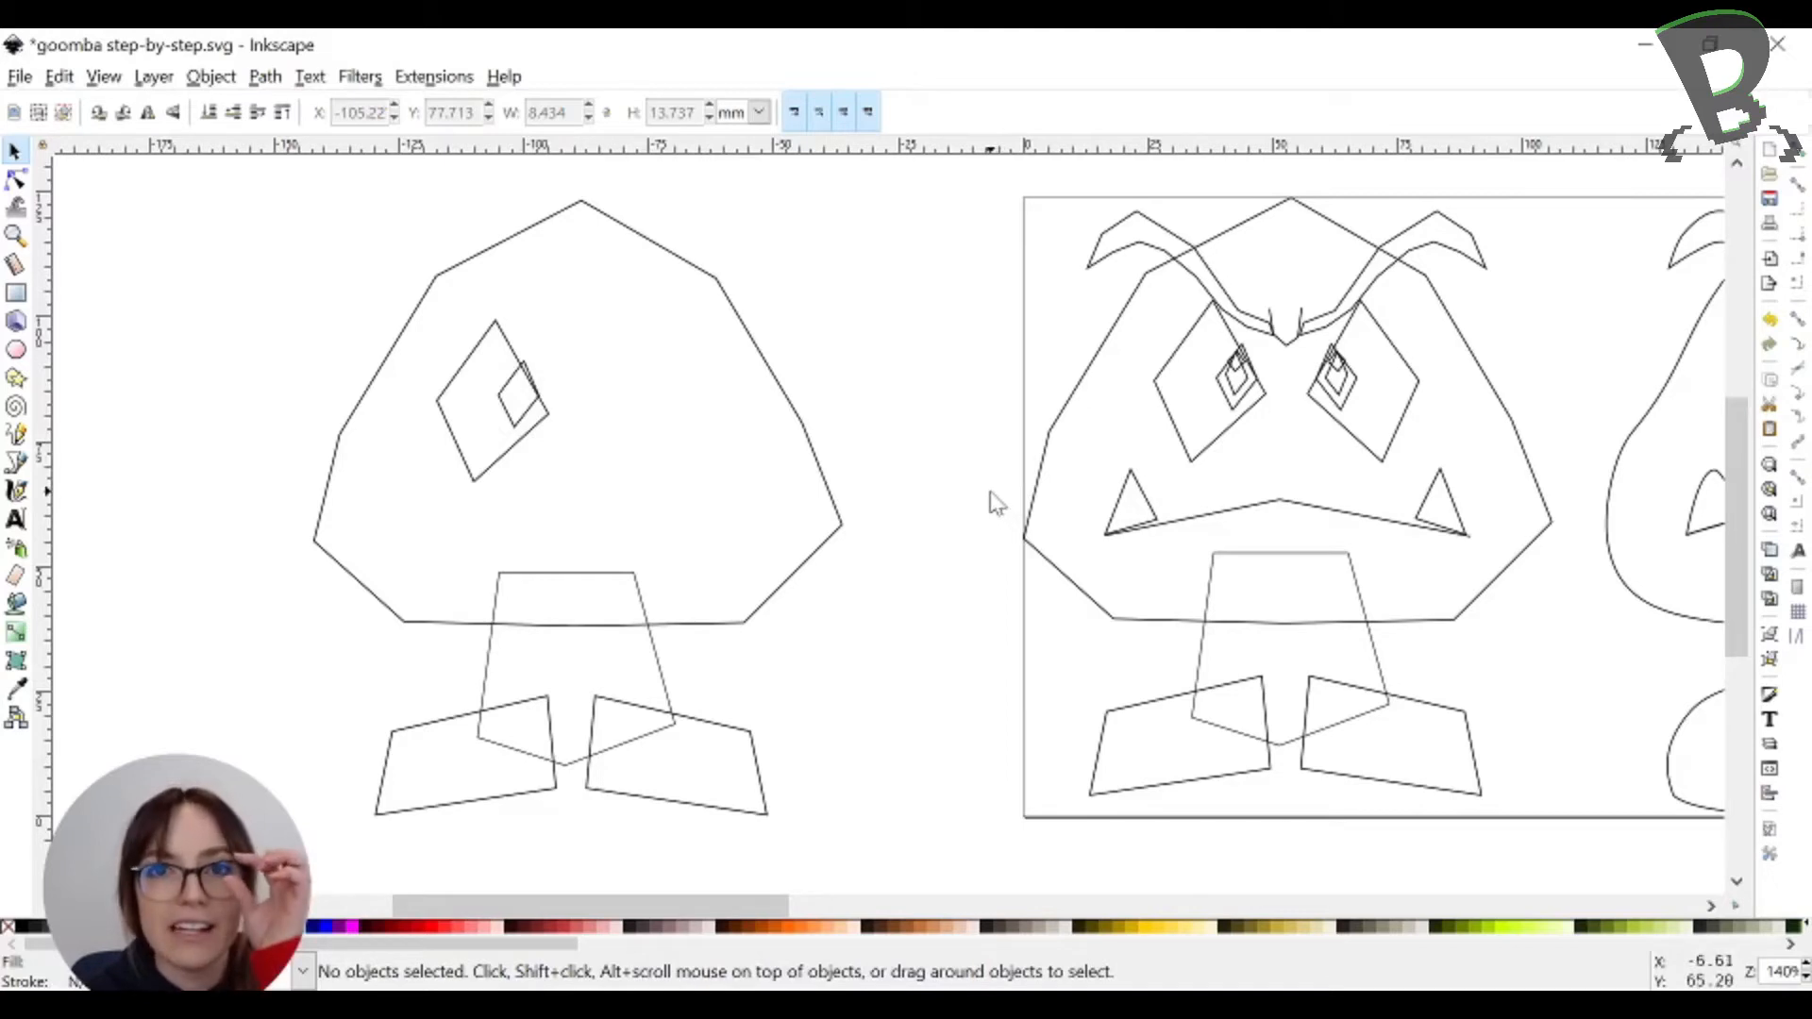
# Duplicate the iris diamond and shrink copies inside it as pupil and highlight, the smallest about 4.5 by 5.6 mm
pyautogui.click(547, 429)
pyautogui.hotkey('ctrl', 'd')
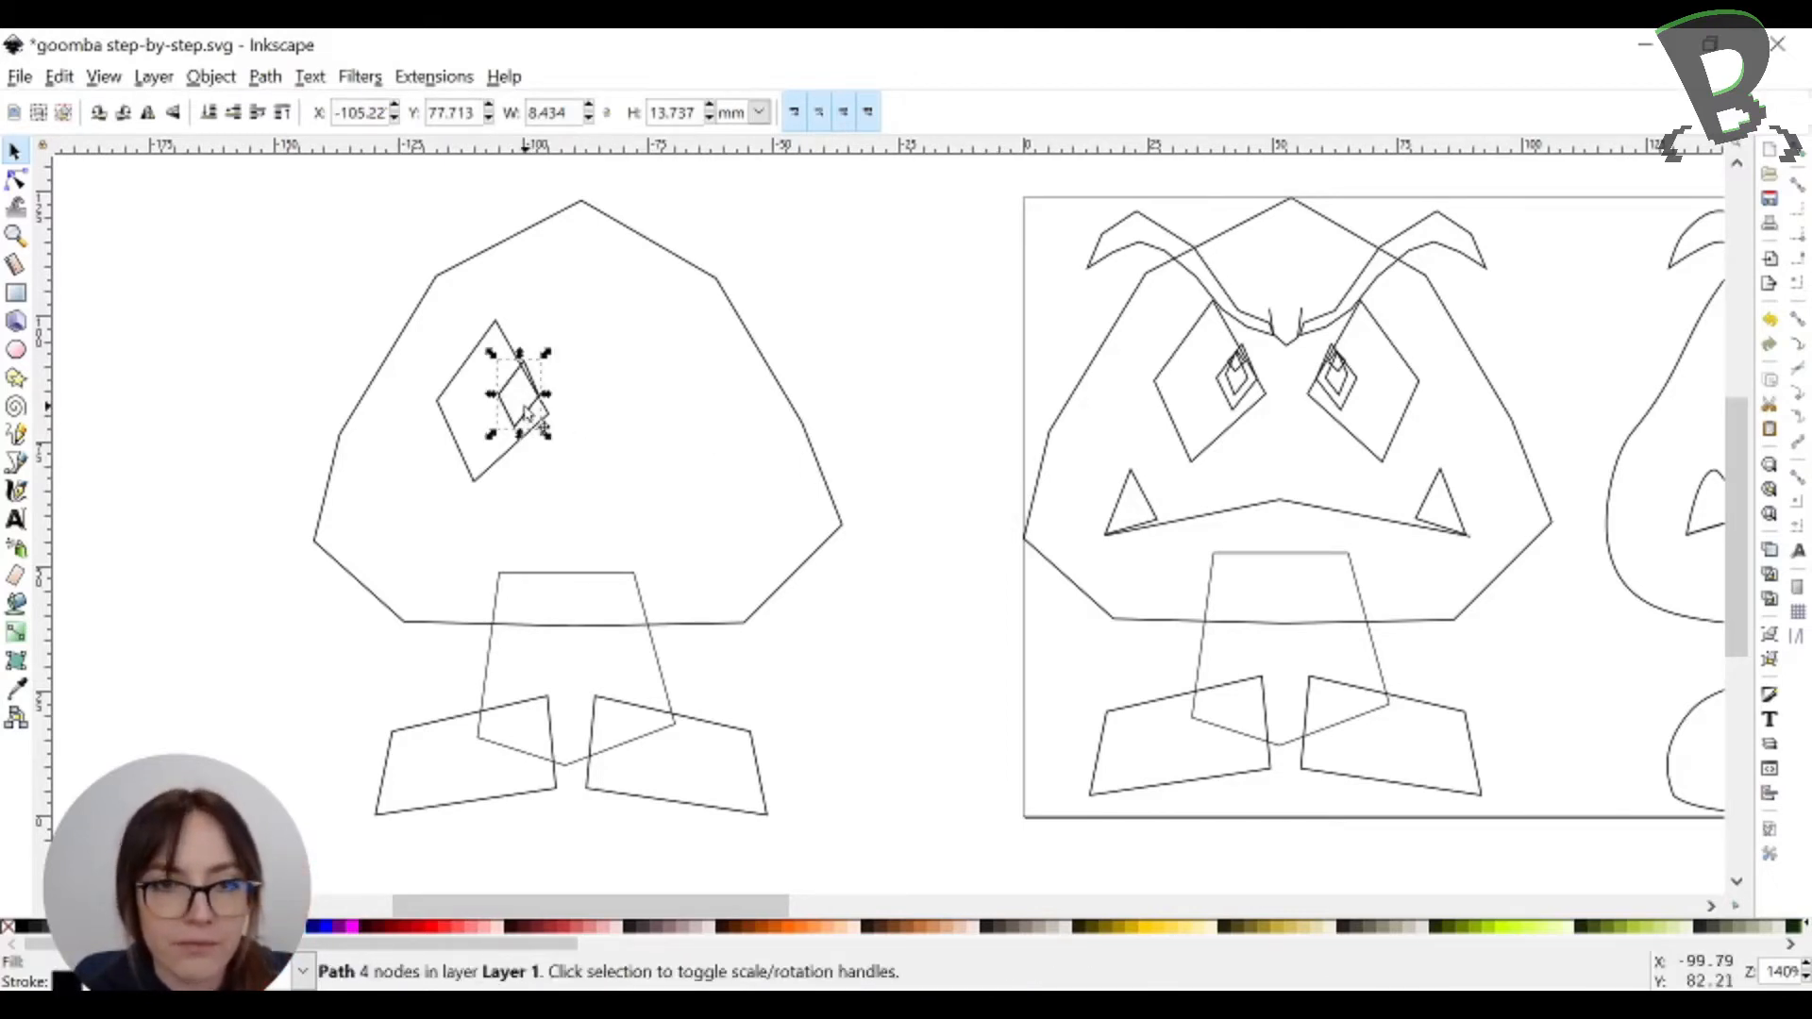
pyautogui.moveTo(496, 425); pyautogui.dragTo(535, 422)
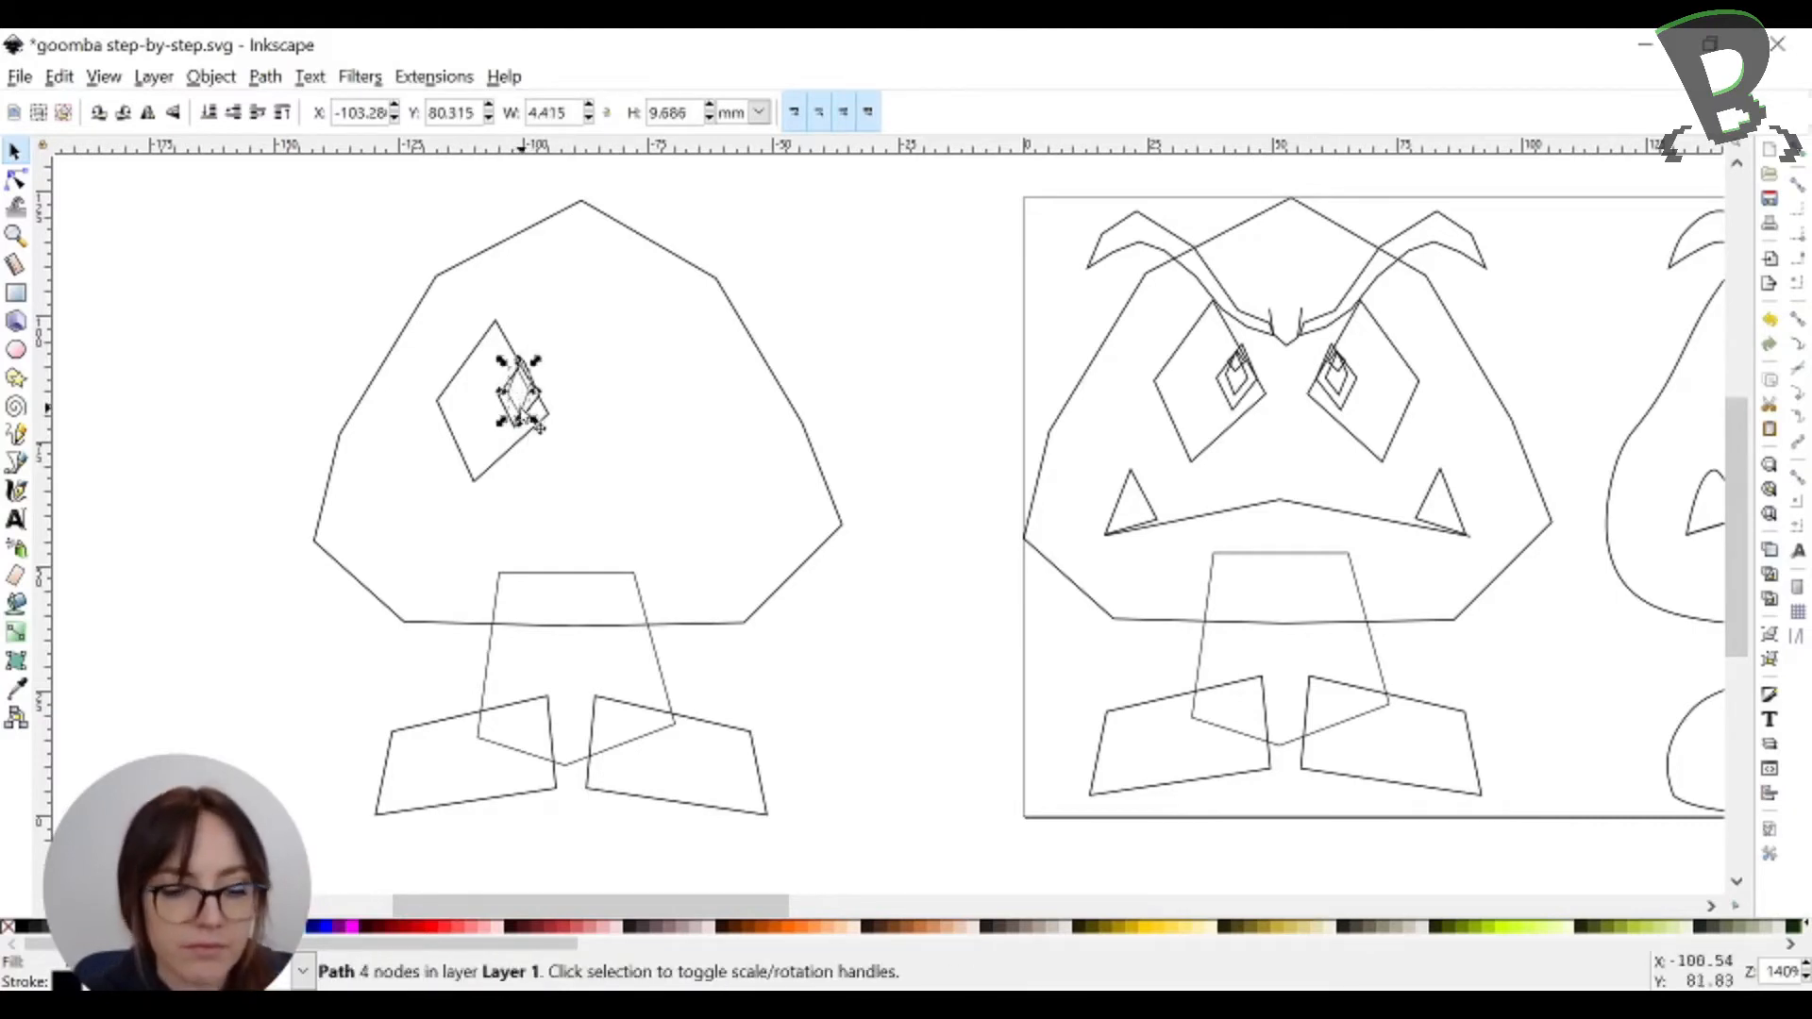
pyautogui.moveTo(521, 431); pyautogui.dragTo(522, 411)
pyautogui.click(615, 417)
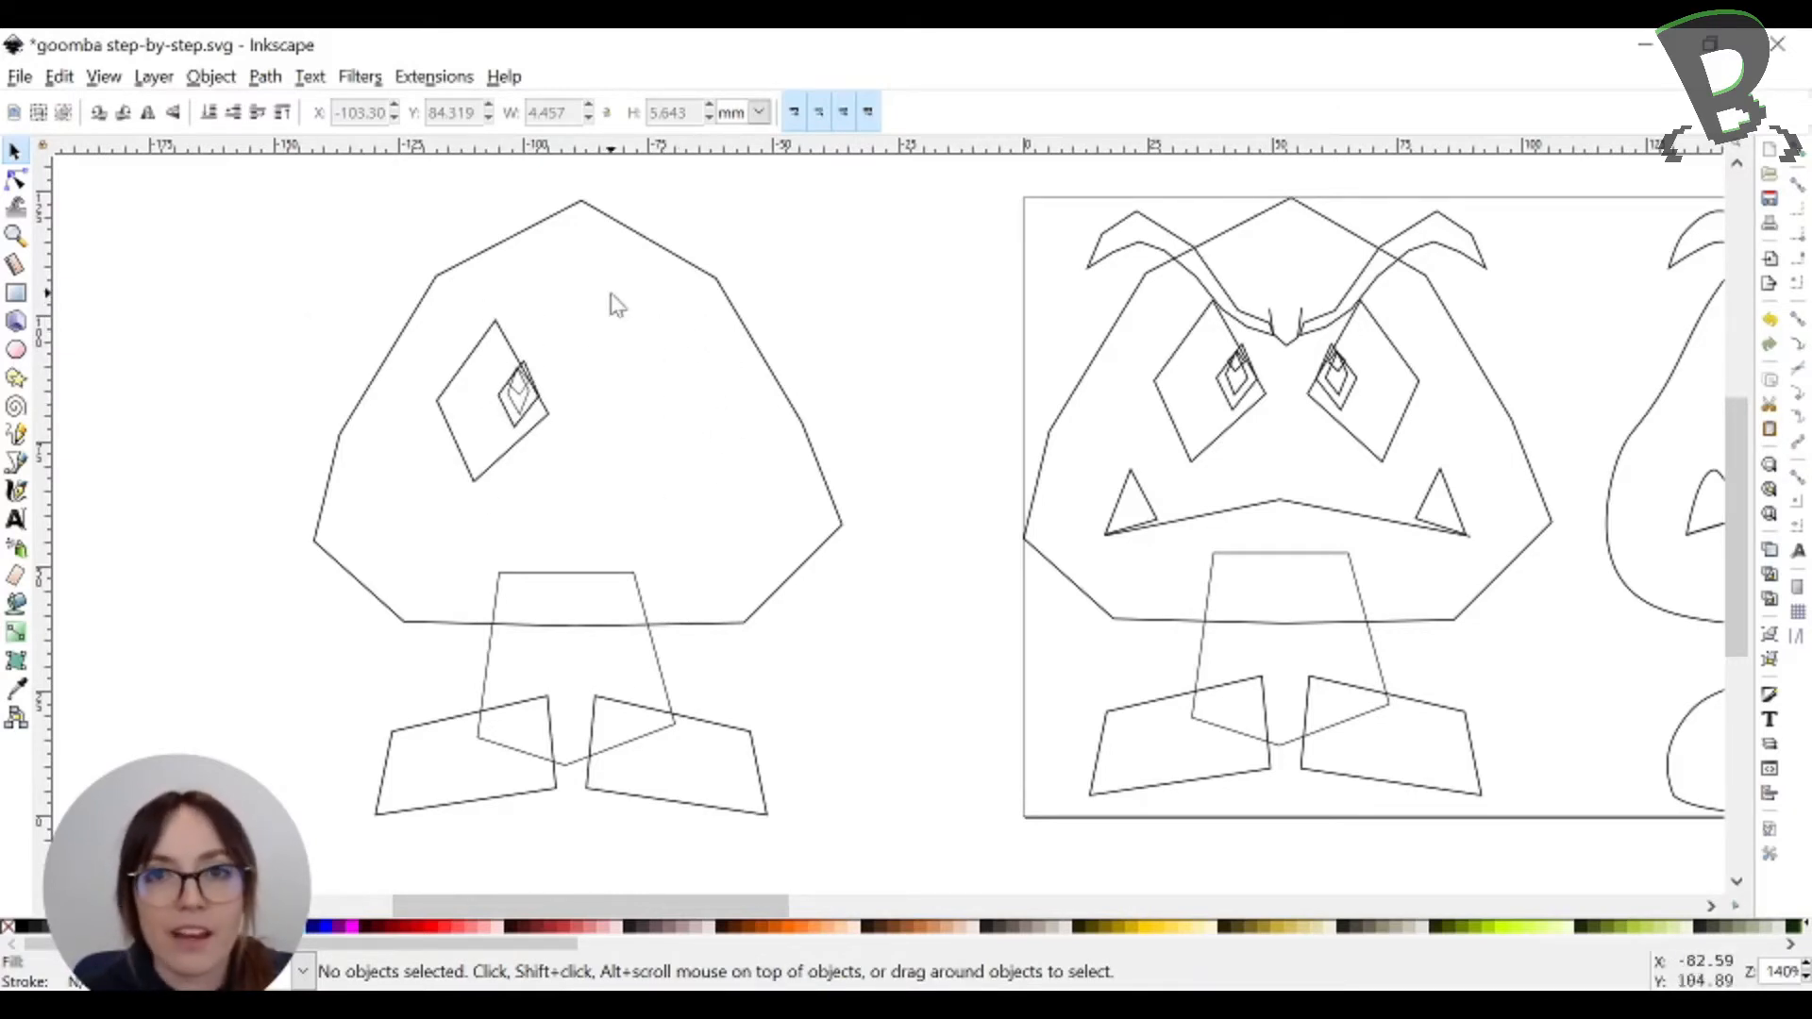
# Duplicate all four left eye shapes, place the copies on the head's right half and flip them horizontally
pyautogui.moveTo(613, 280); pyautogui.dragTo(401, 543)
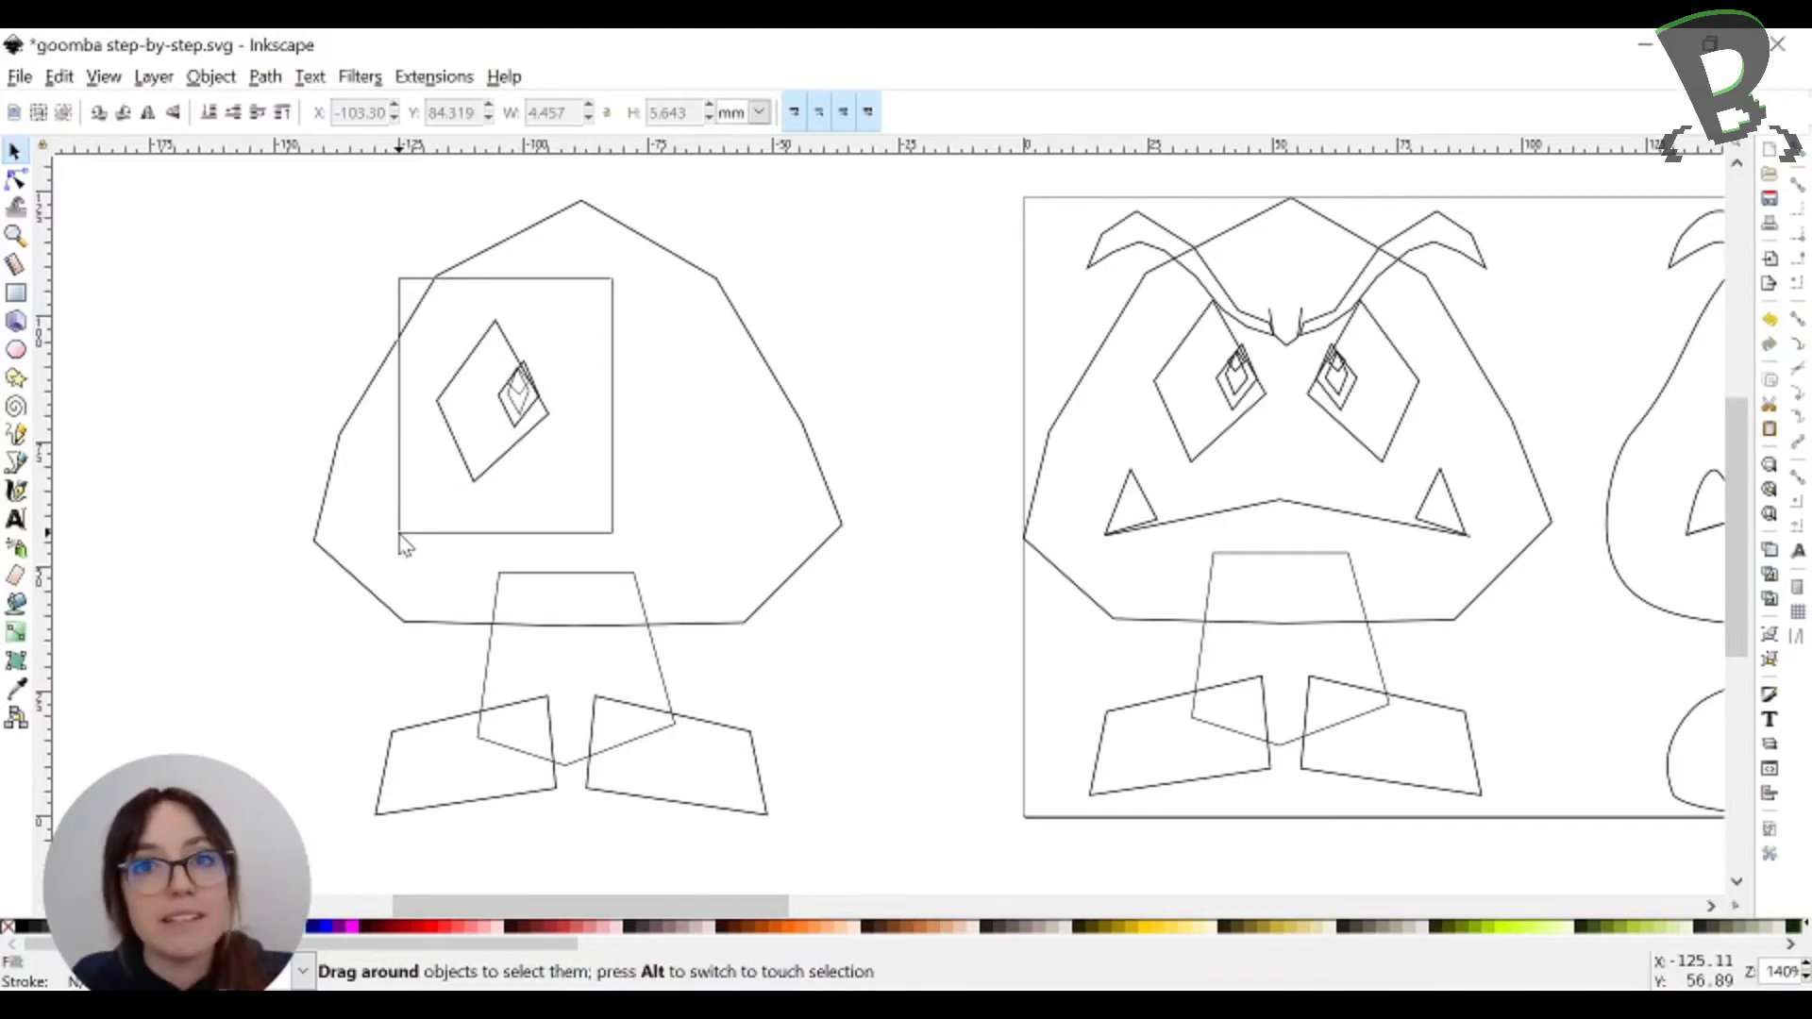
pyautogui.moveTo(399, 534); pyautogui.dragTo(399, 529)
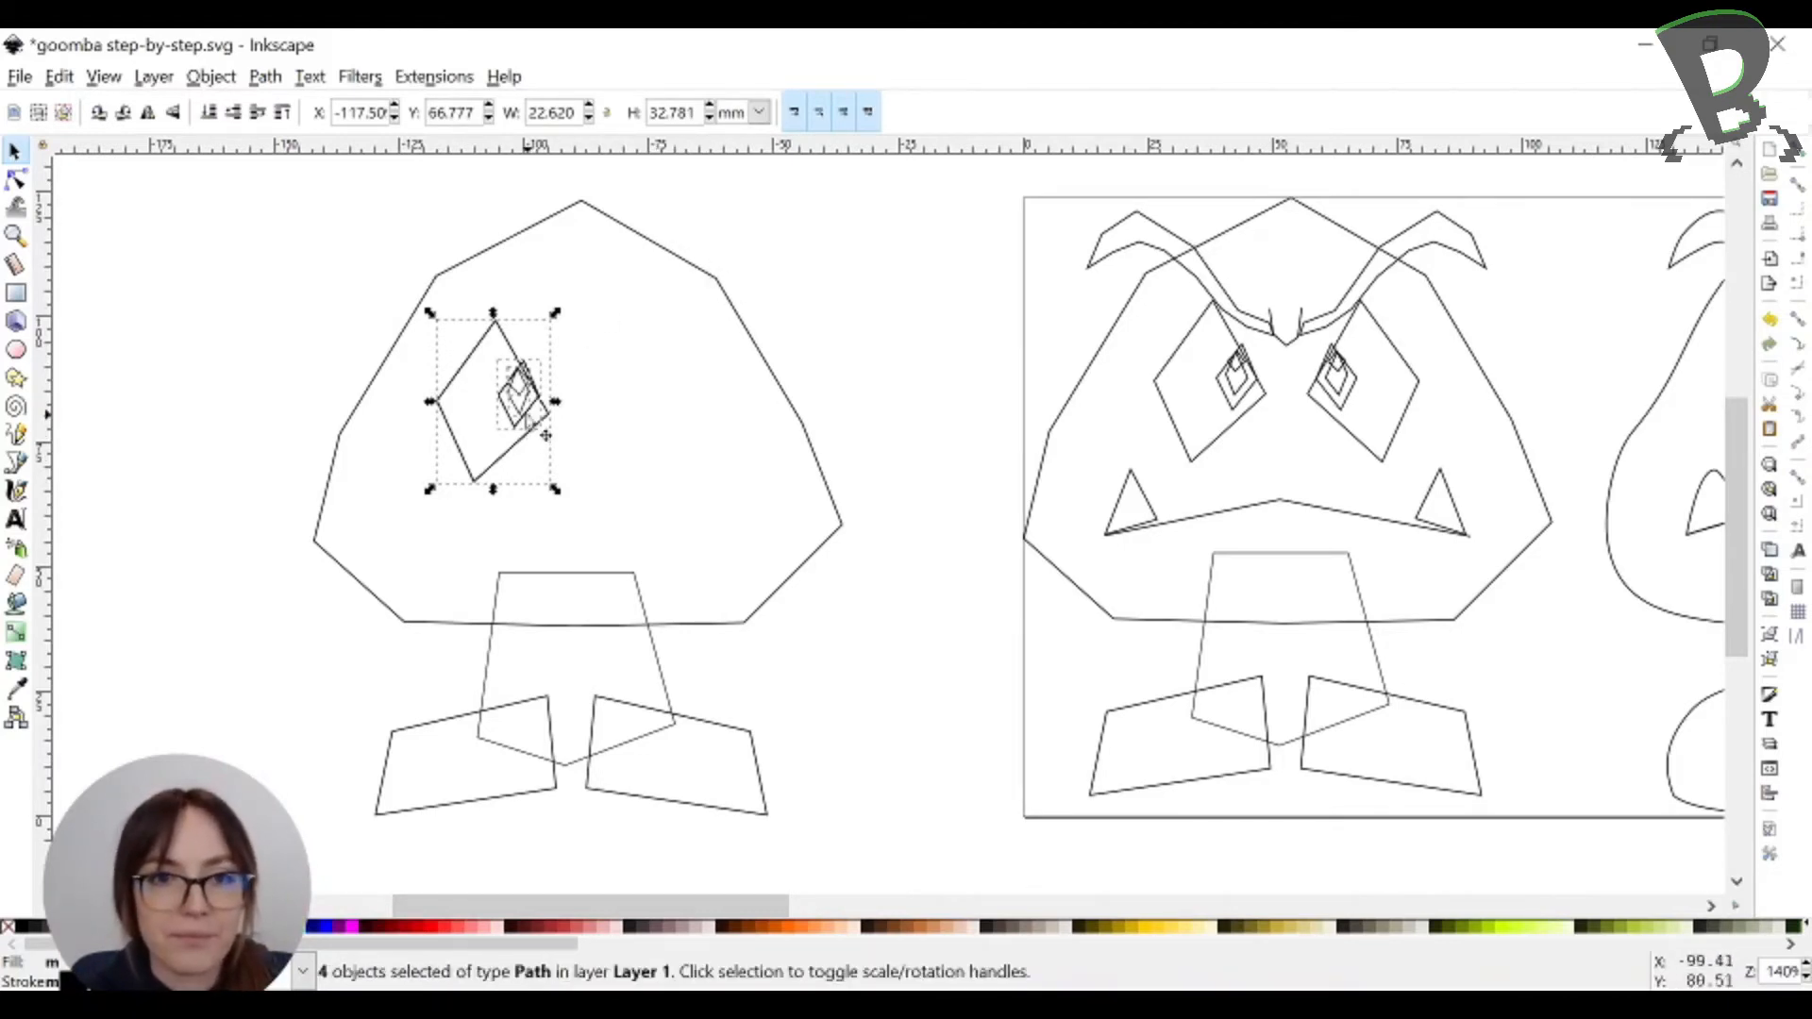
pyautogui.moveTo(545, 435); pyautogui.dragTo(699, 428)
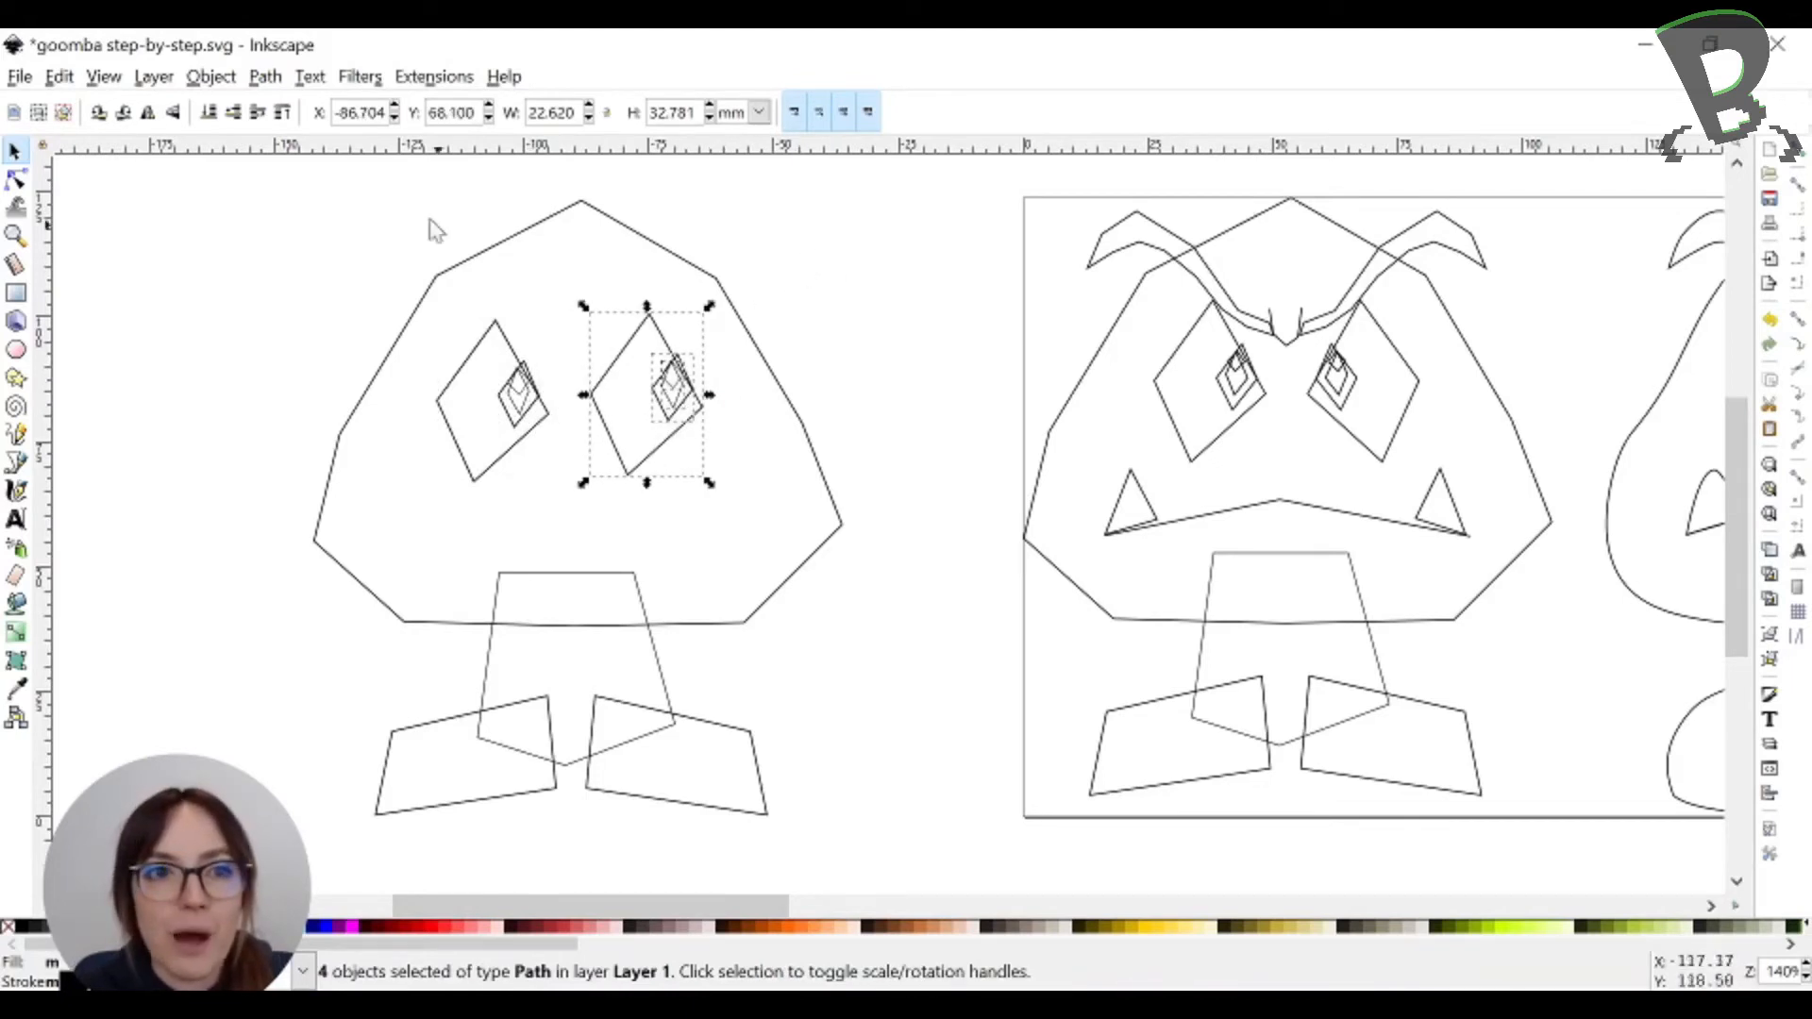
pyautogui.click(148, 115)
pyautogui.click(897, 397)
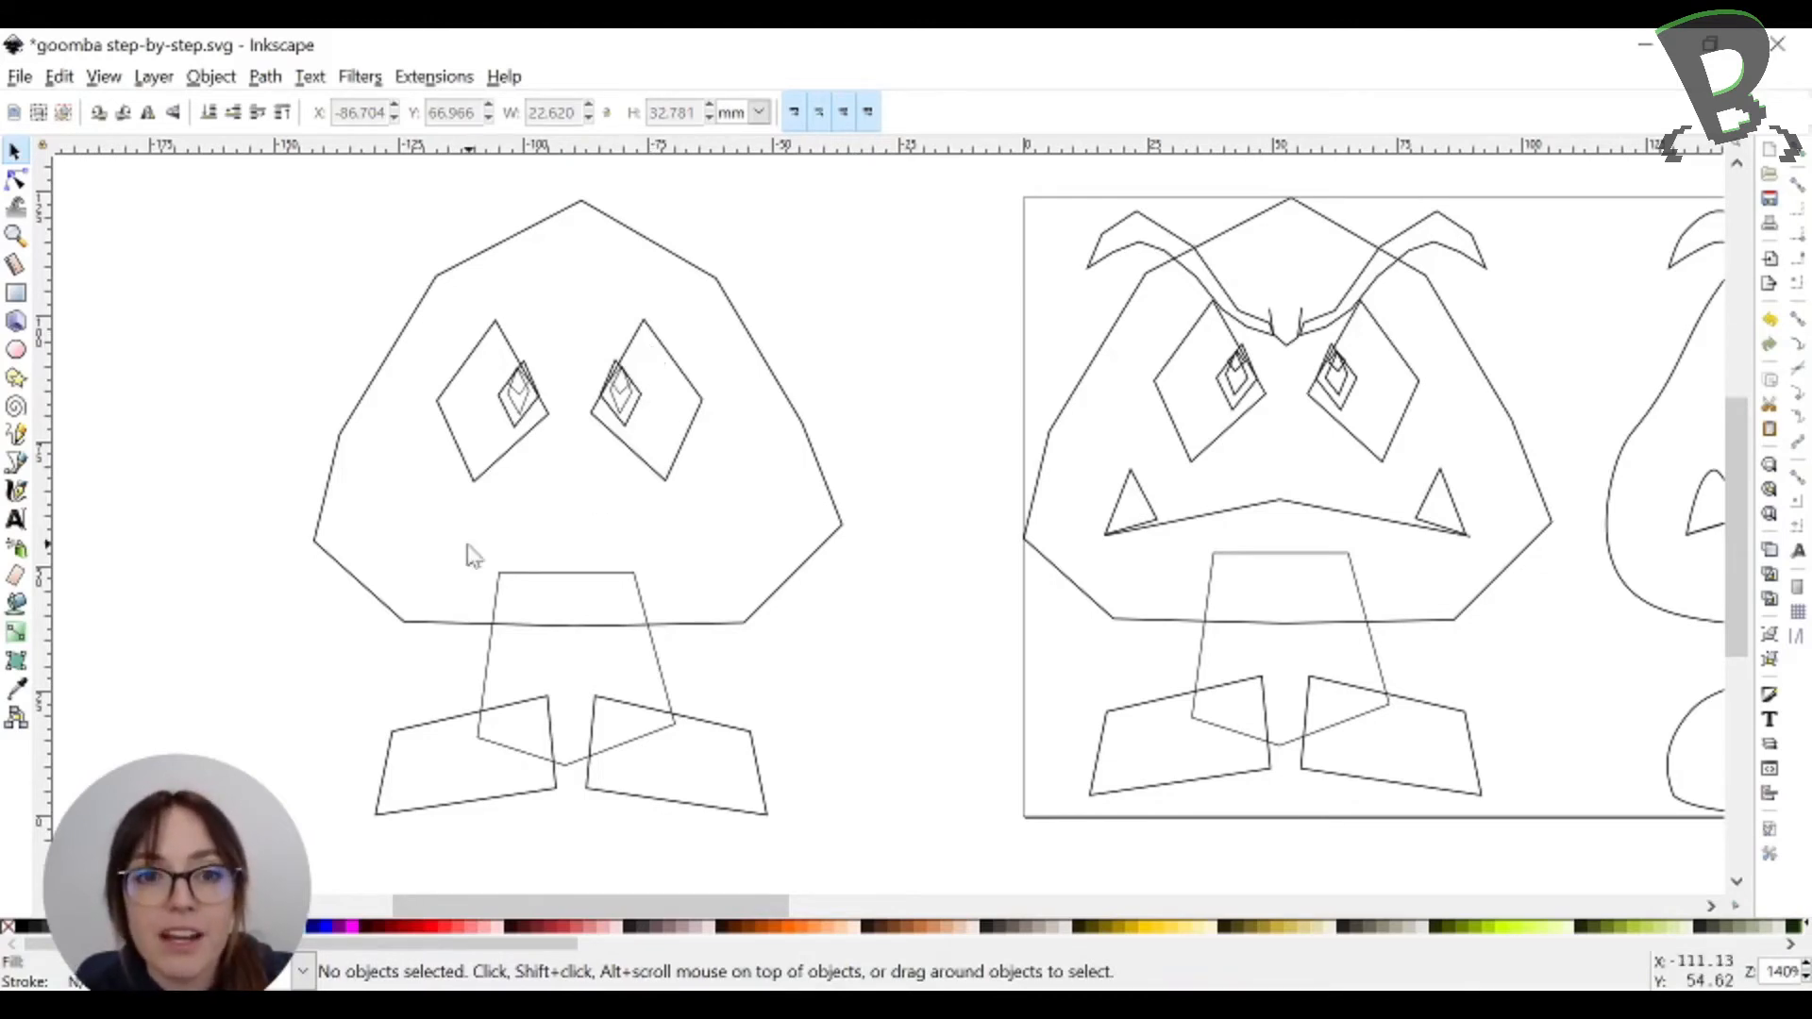
pyautogui.click(1153, 517)
pyautogui.click(1211, 524)
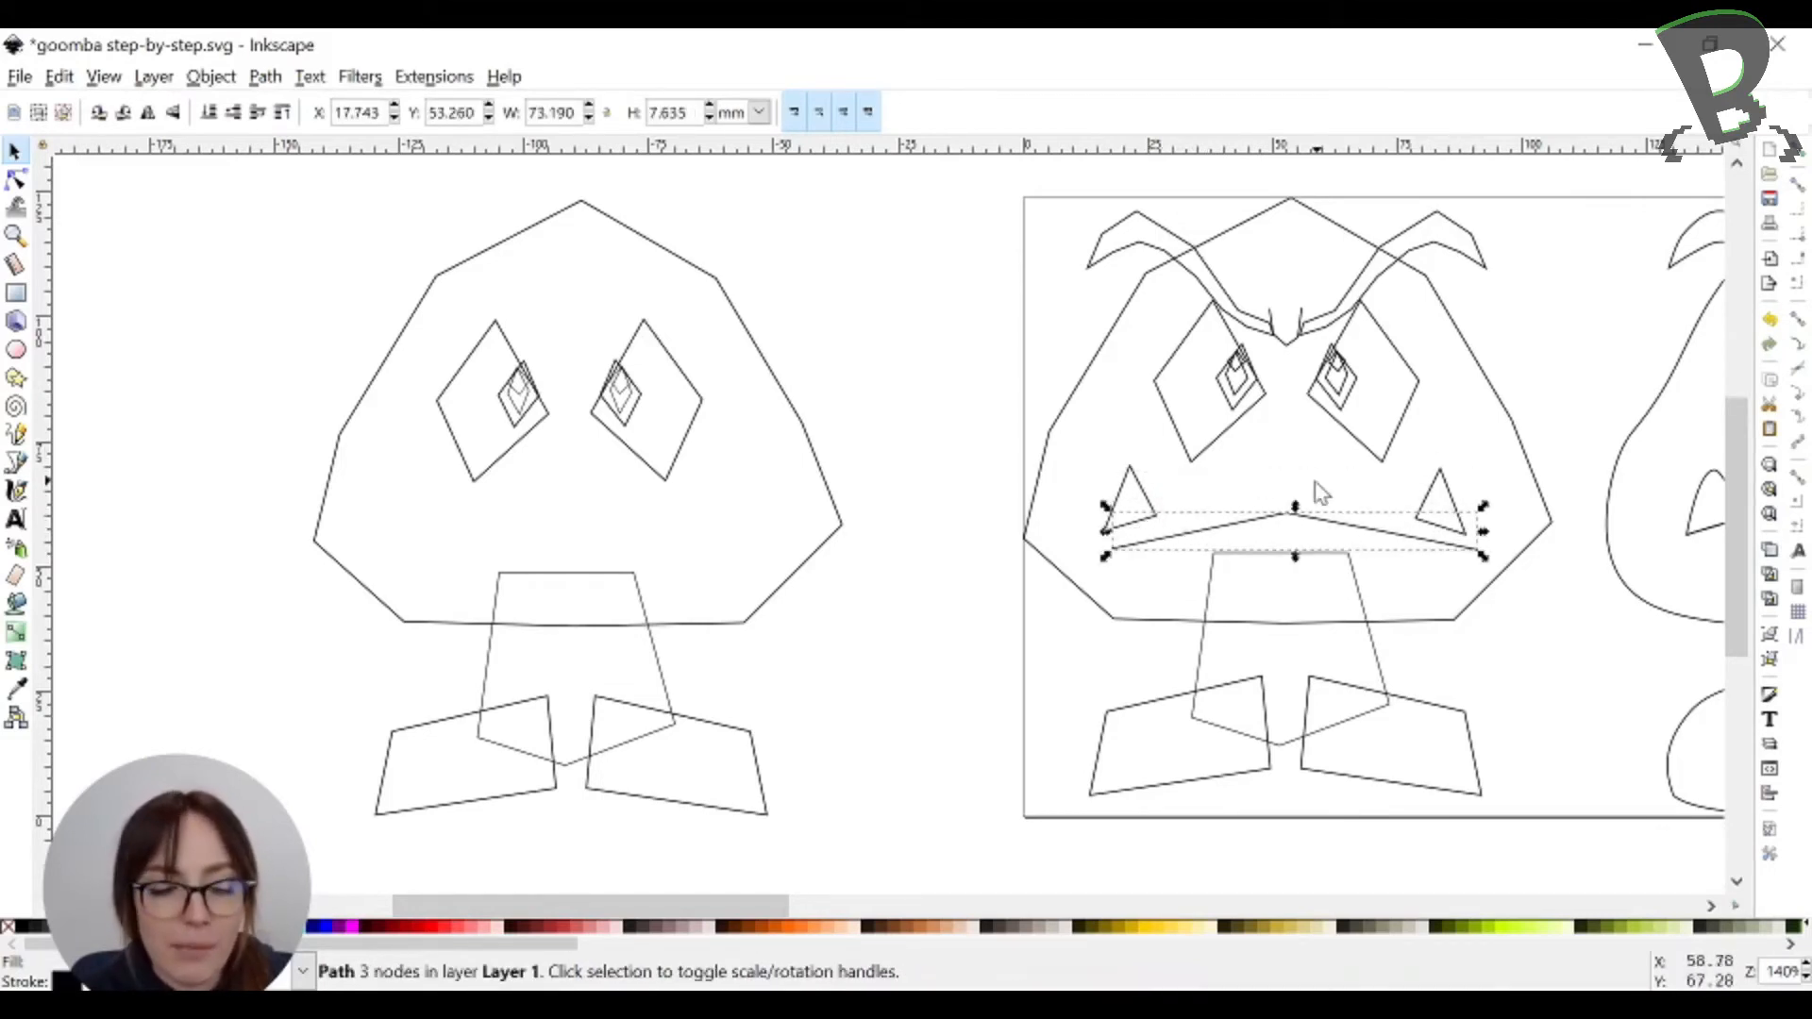
pyautogui.hotkey('ctrl', 'z')
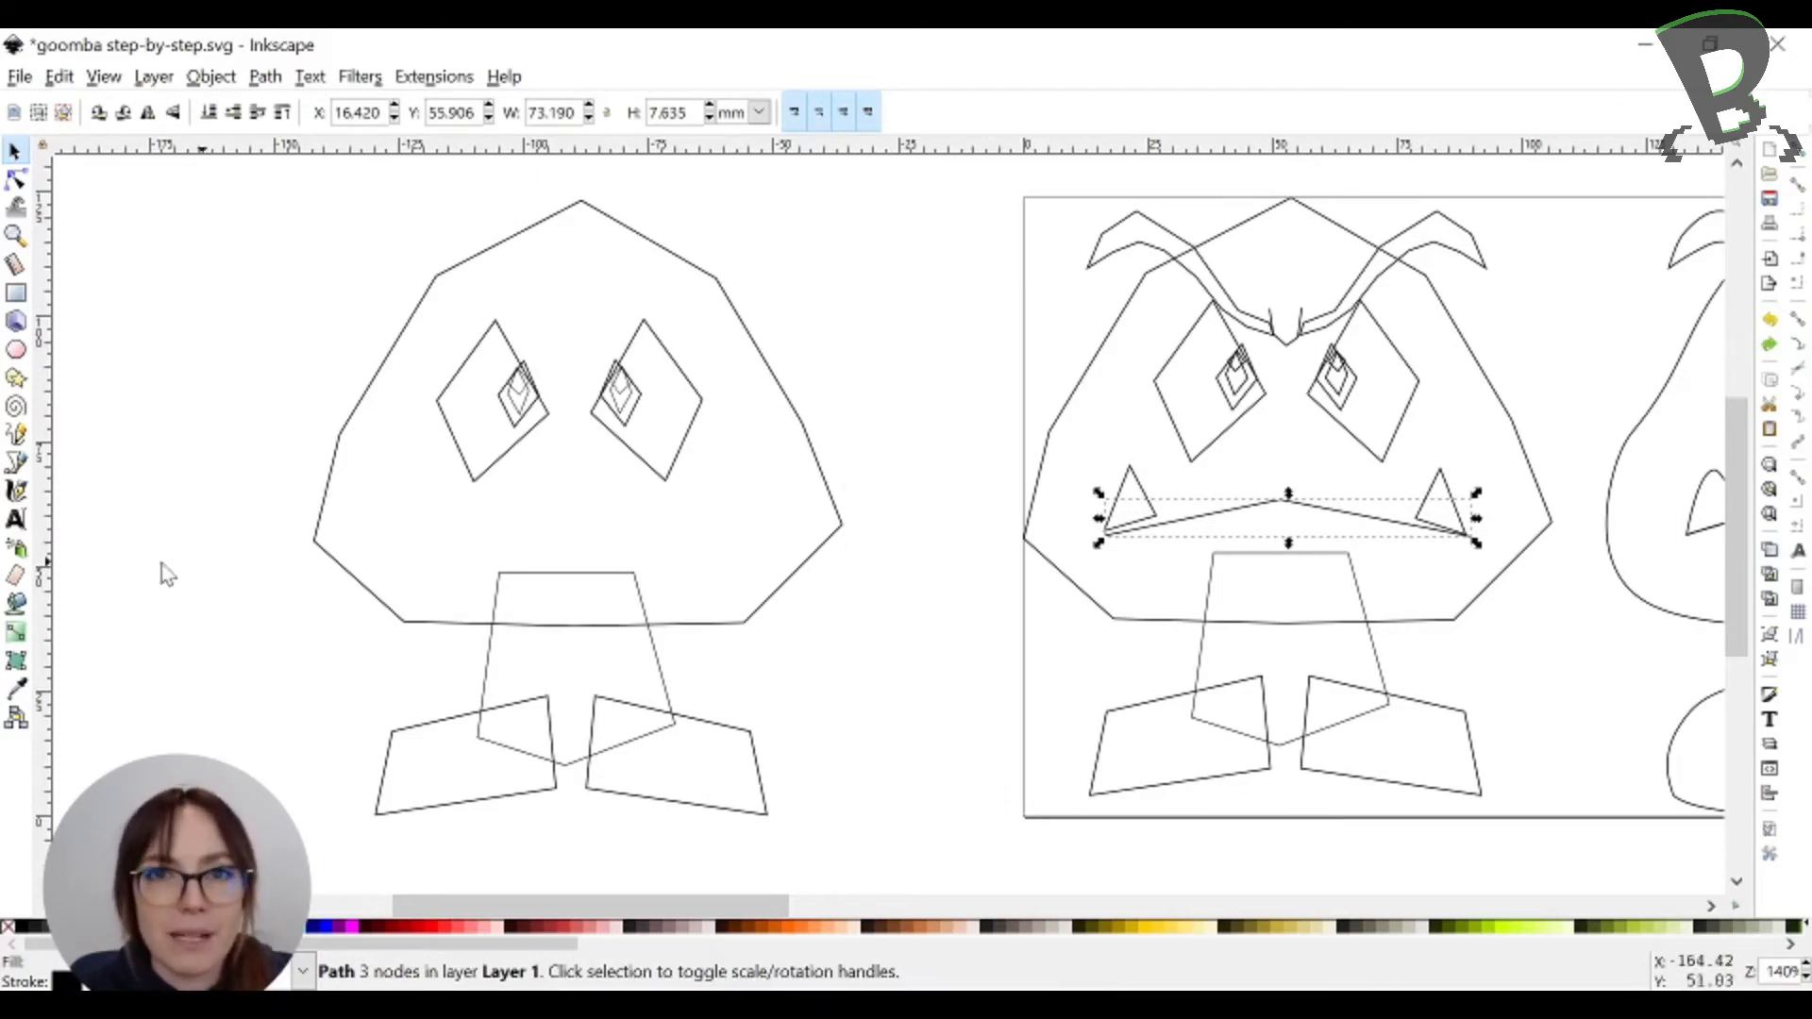
# Draw a closed triangular tooth about 10.7 by 10.3 mm below the left eye with the Bezier tool
pyautogui.click(16, 462)
pyautogui.click(402, 537)
pyautogui.click(430, 488)
pyautogui.click(451, 517)
pyautogui.click(402, 539)
pyautogui.press('n')
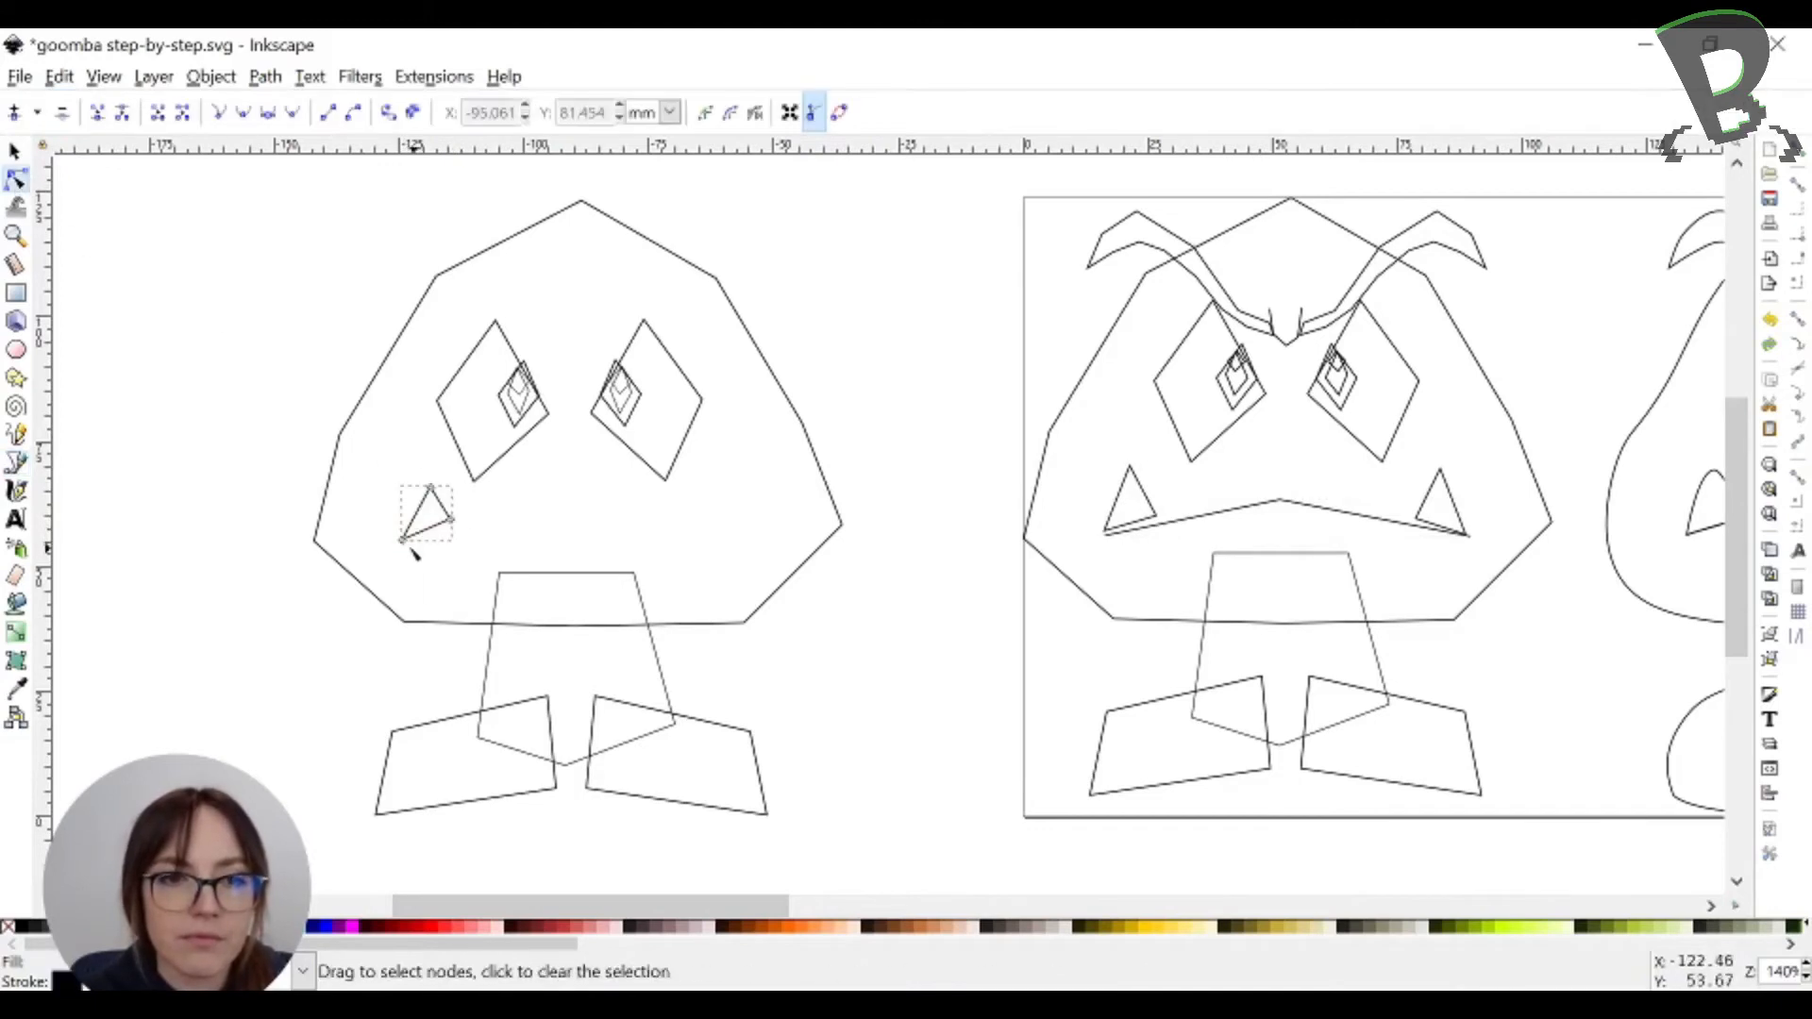
# Duplicate the tooth triangle, flip the copy horizontally and place it below the right eye
pyautogui.moveTo(452, 518); pyautogui.dragTo(681, 540)
pyautogui.click(14, 152)
pyautogui.hotkey('ctrl', 'd')
pyautogui.click(148, 112)
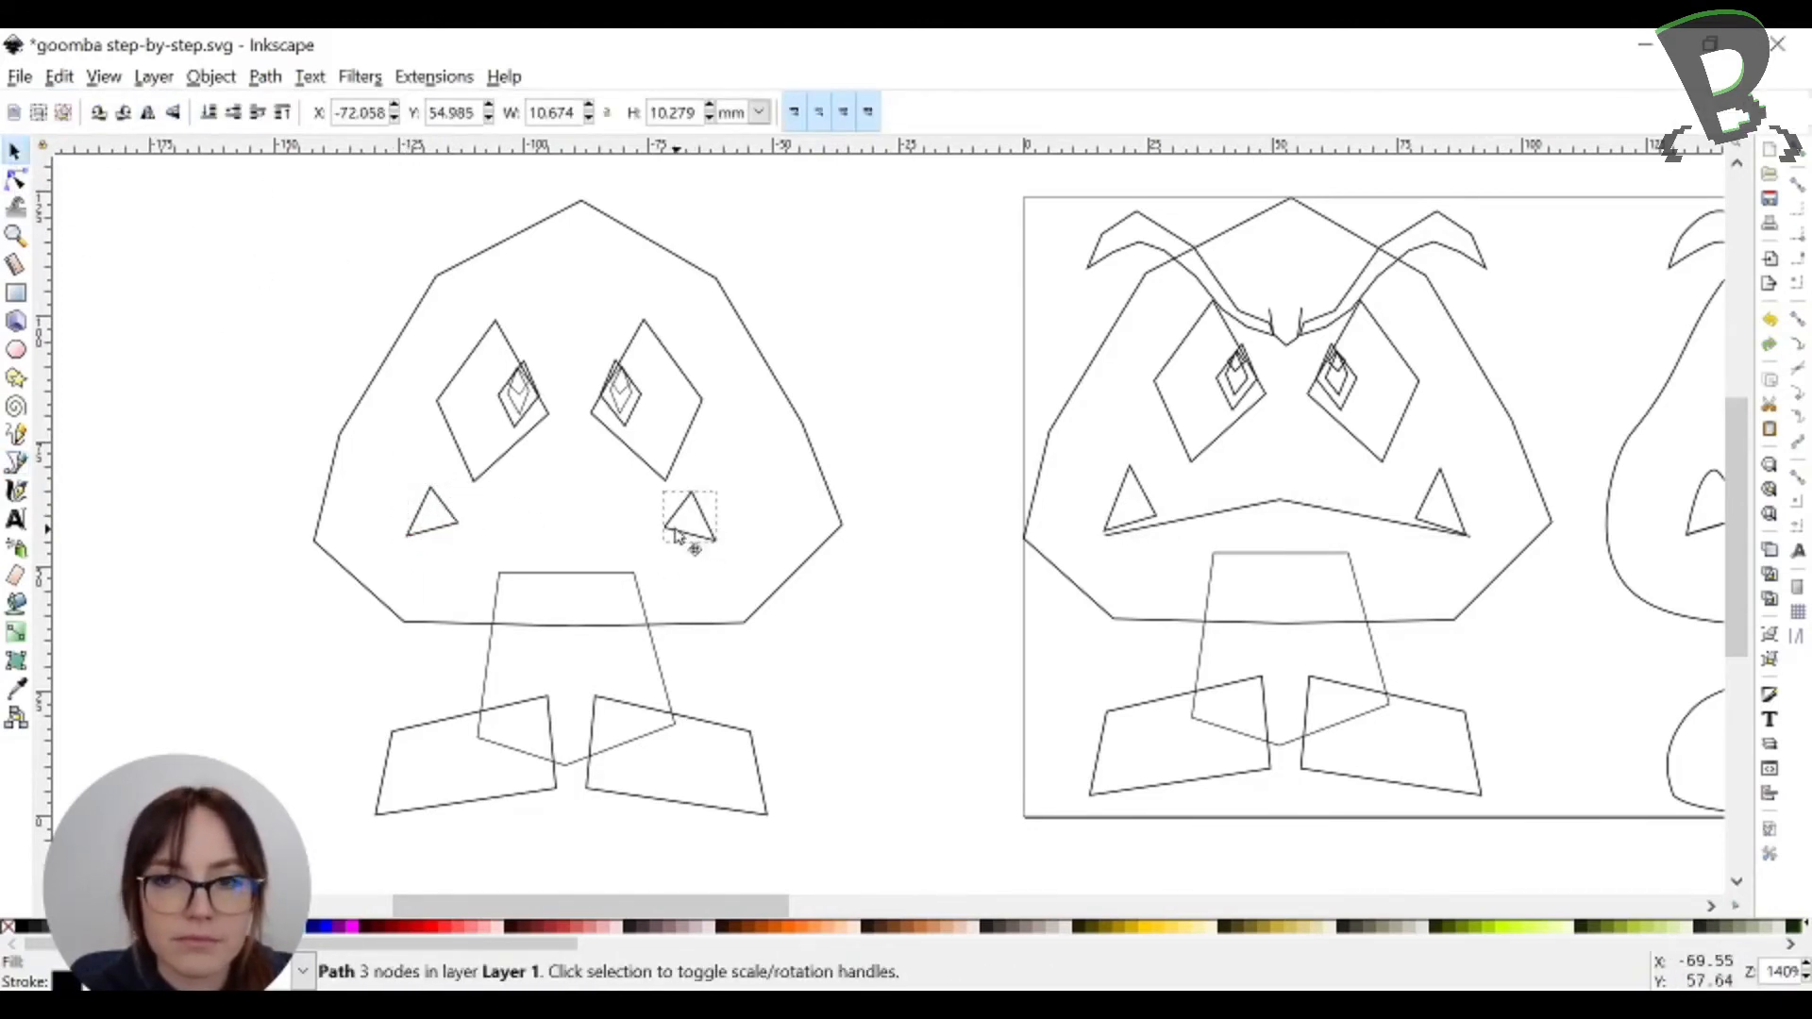
pyautogui.click(895, 658)
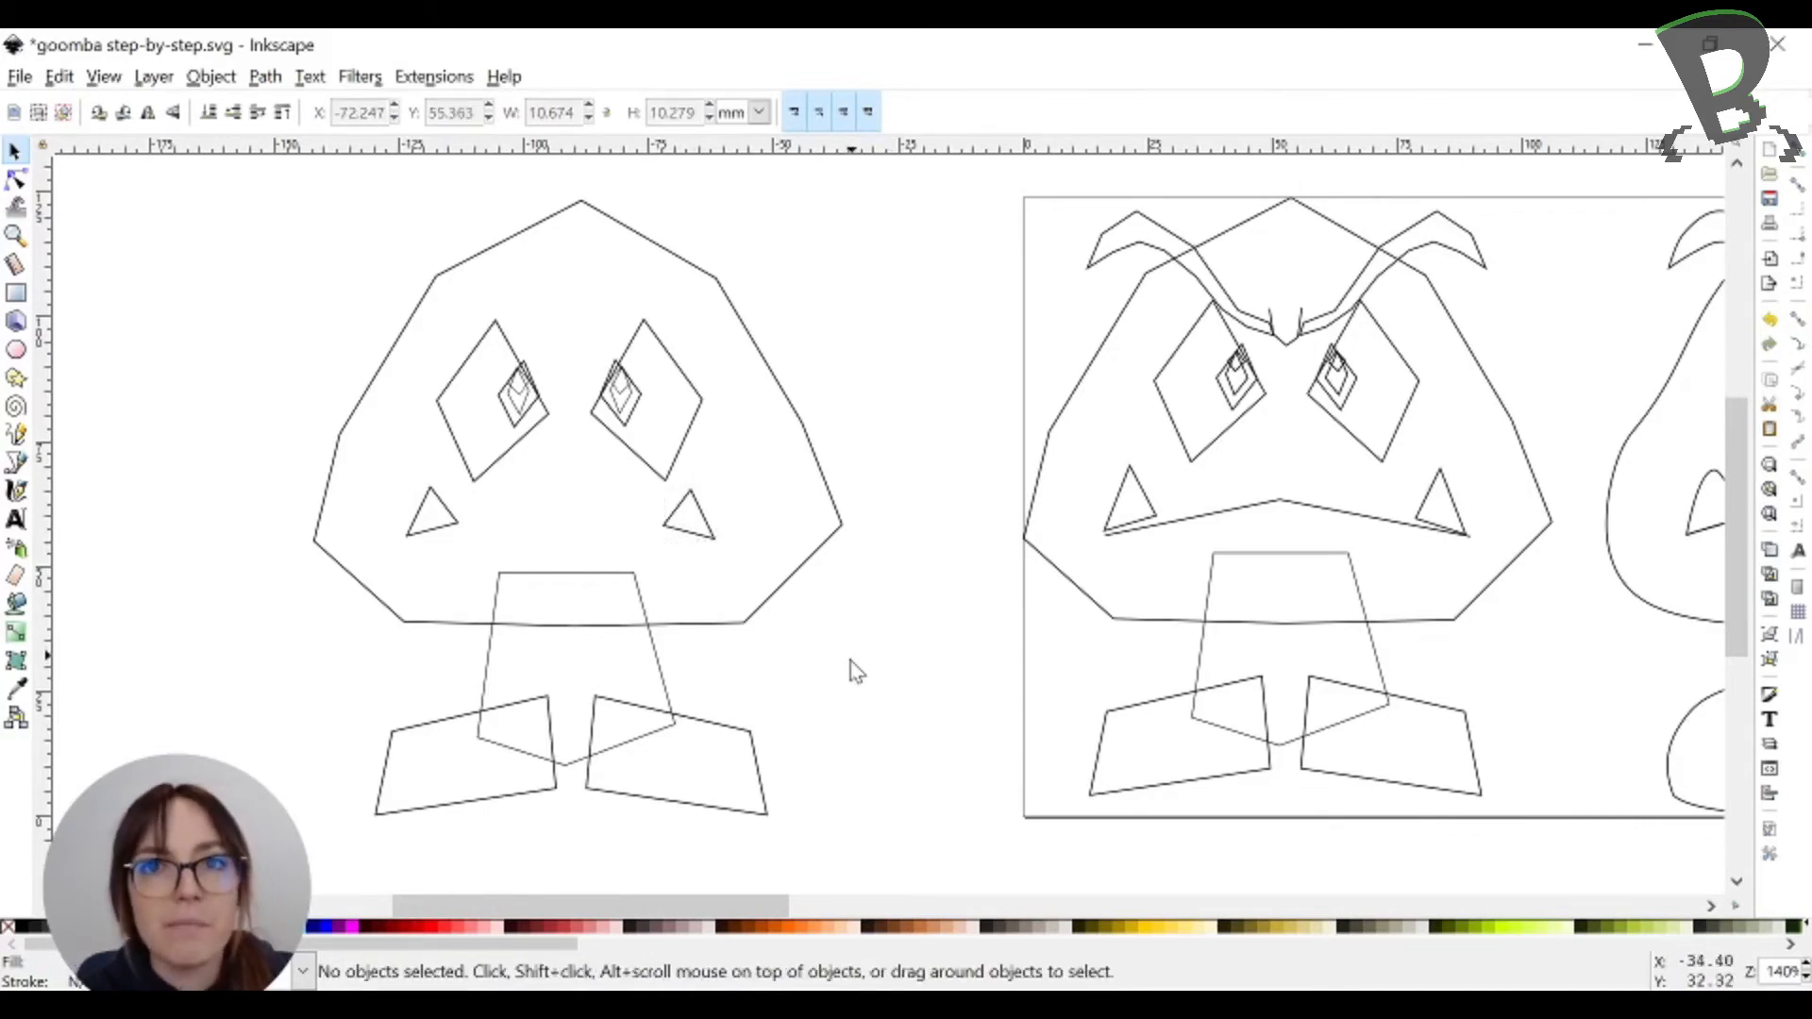
# Draw the mouth as an open three-node line peaking in the middle, running just beneath both teeth
pyautogui.click(16, 463)
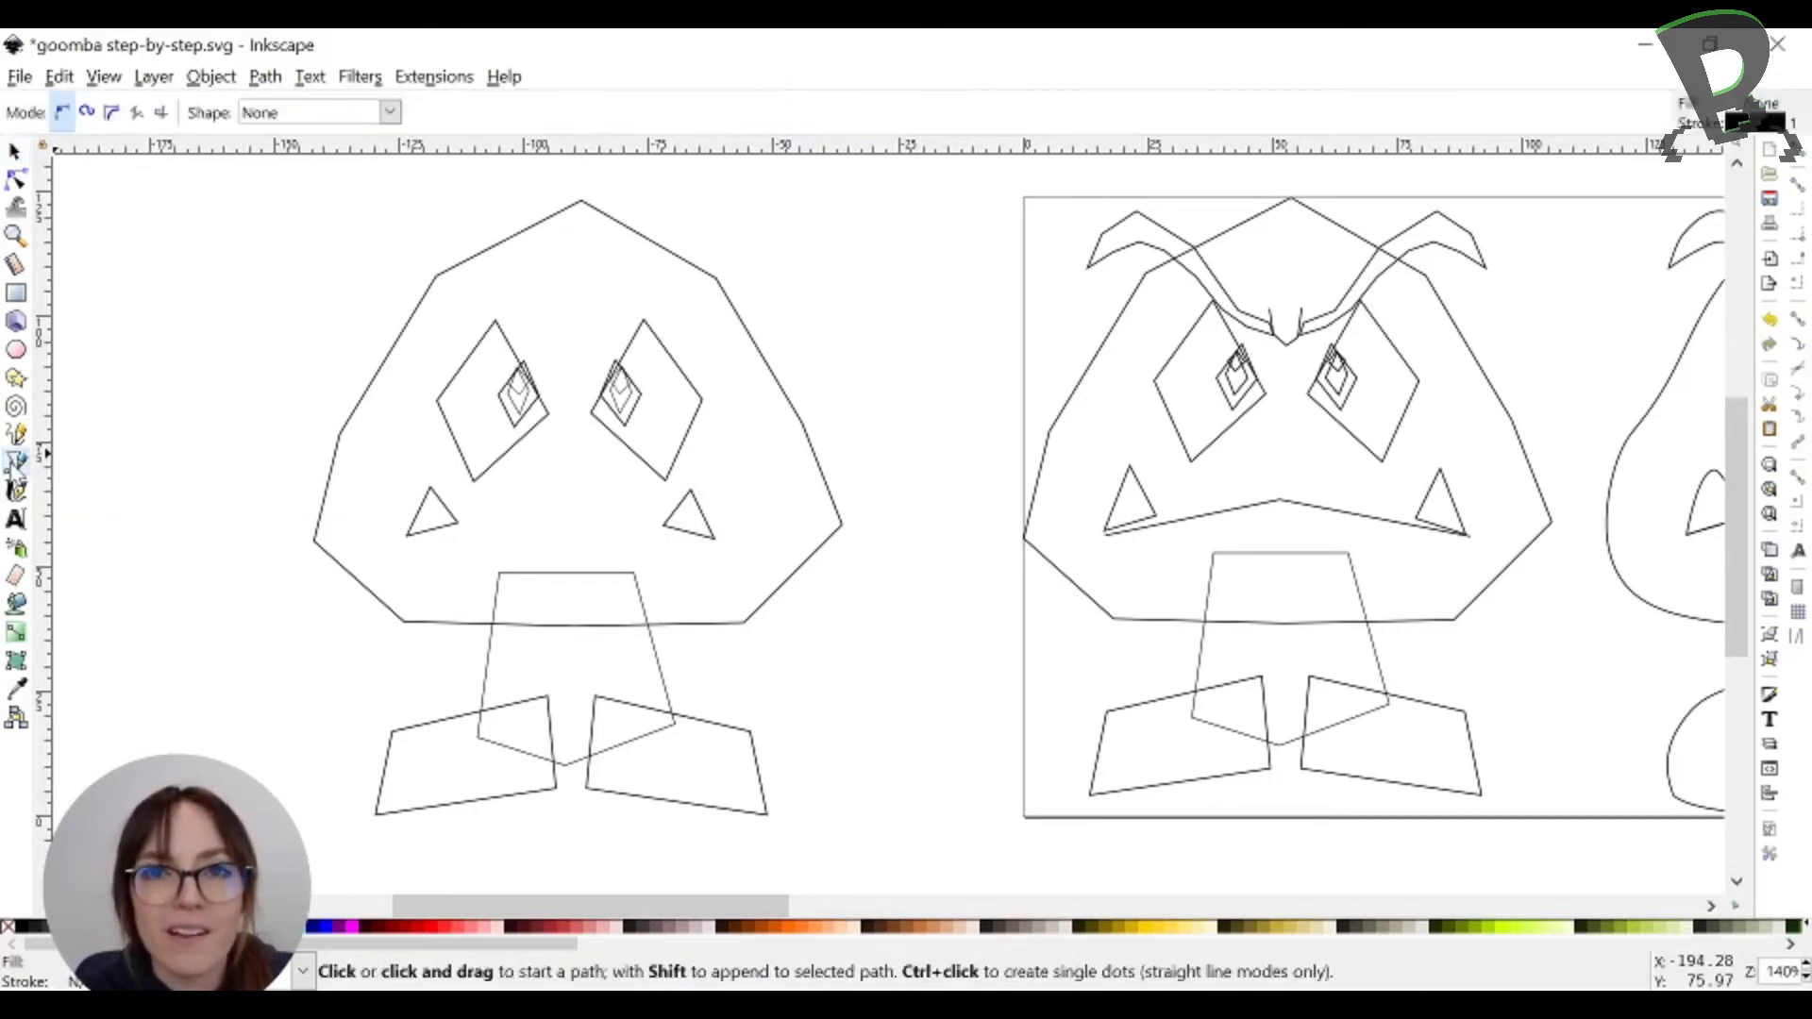
pyautogui.click(404, 545)
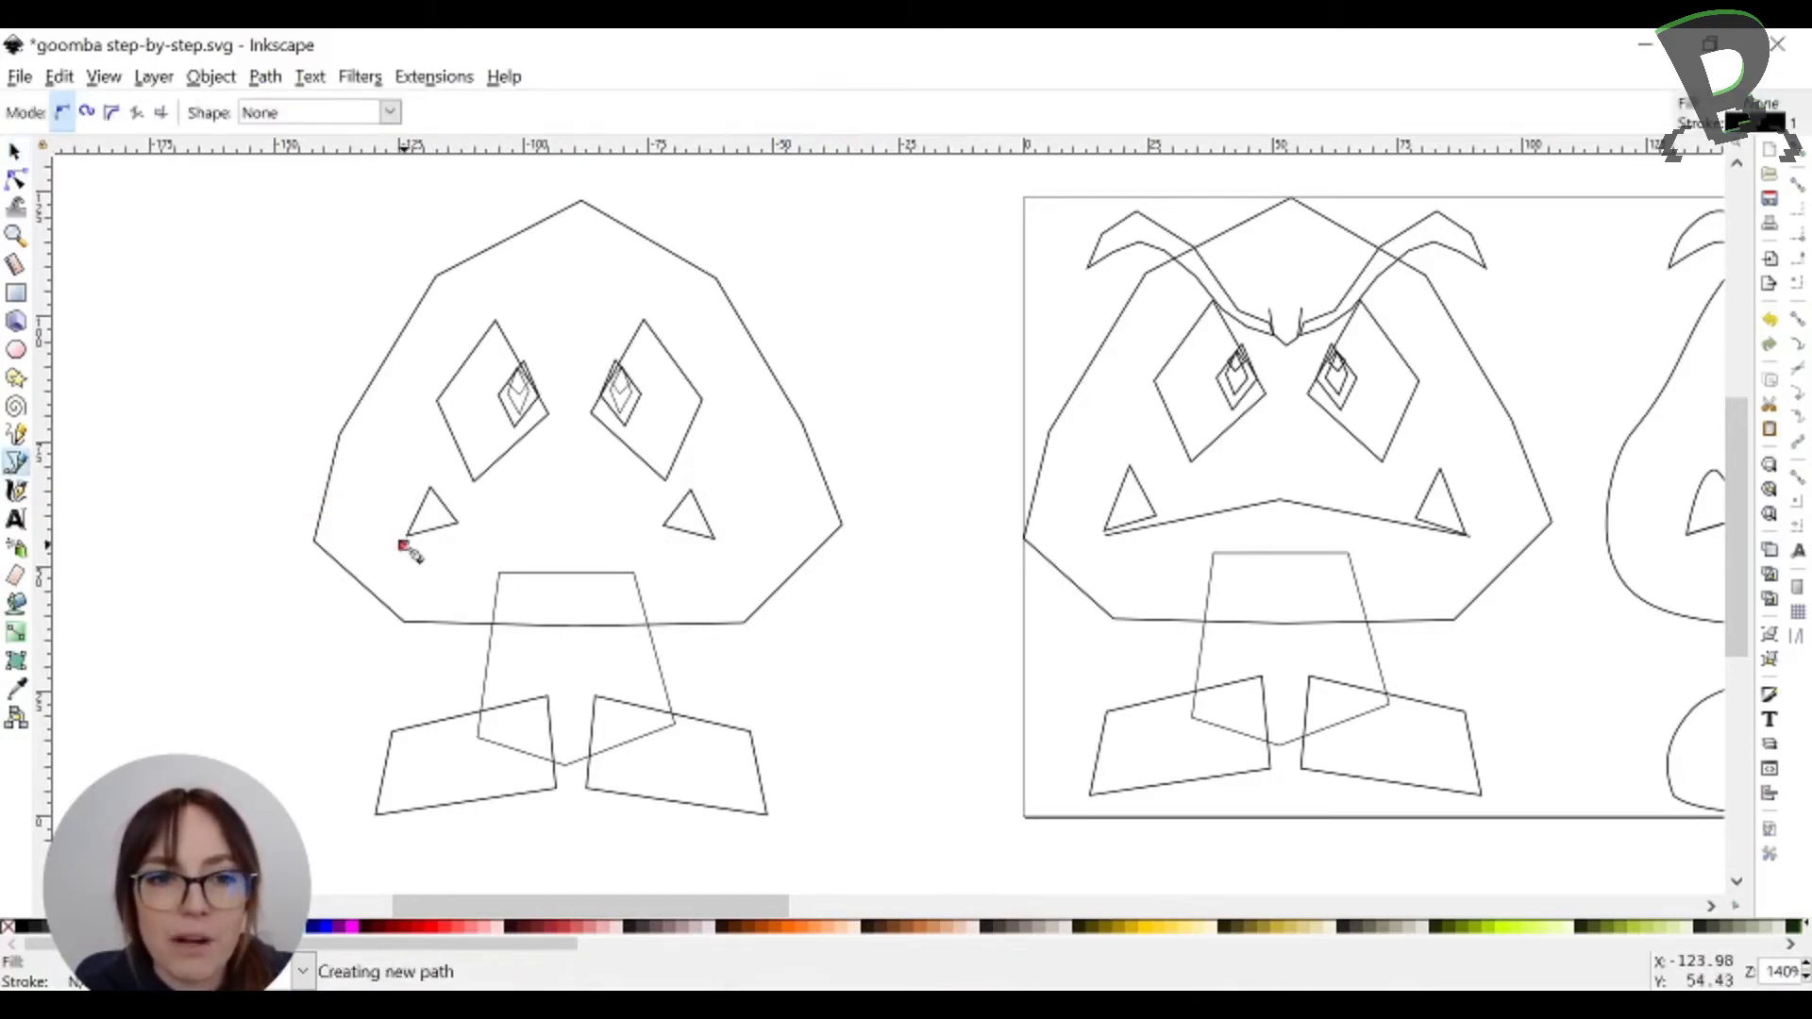
pyautogui.click(565, 515)
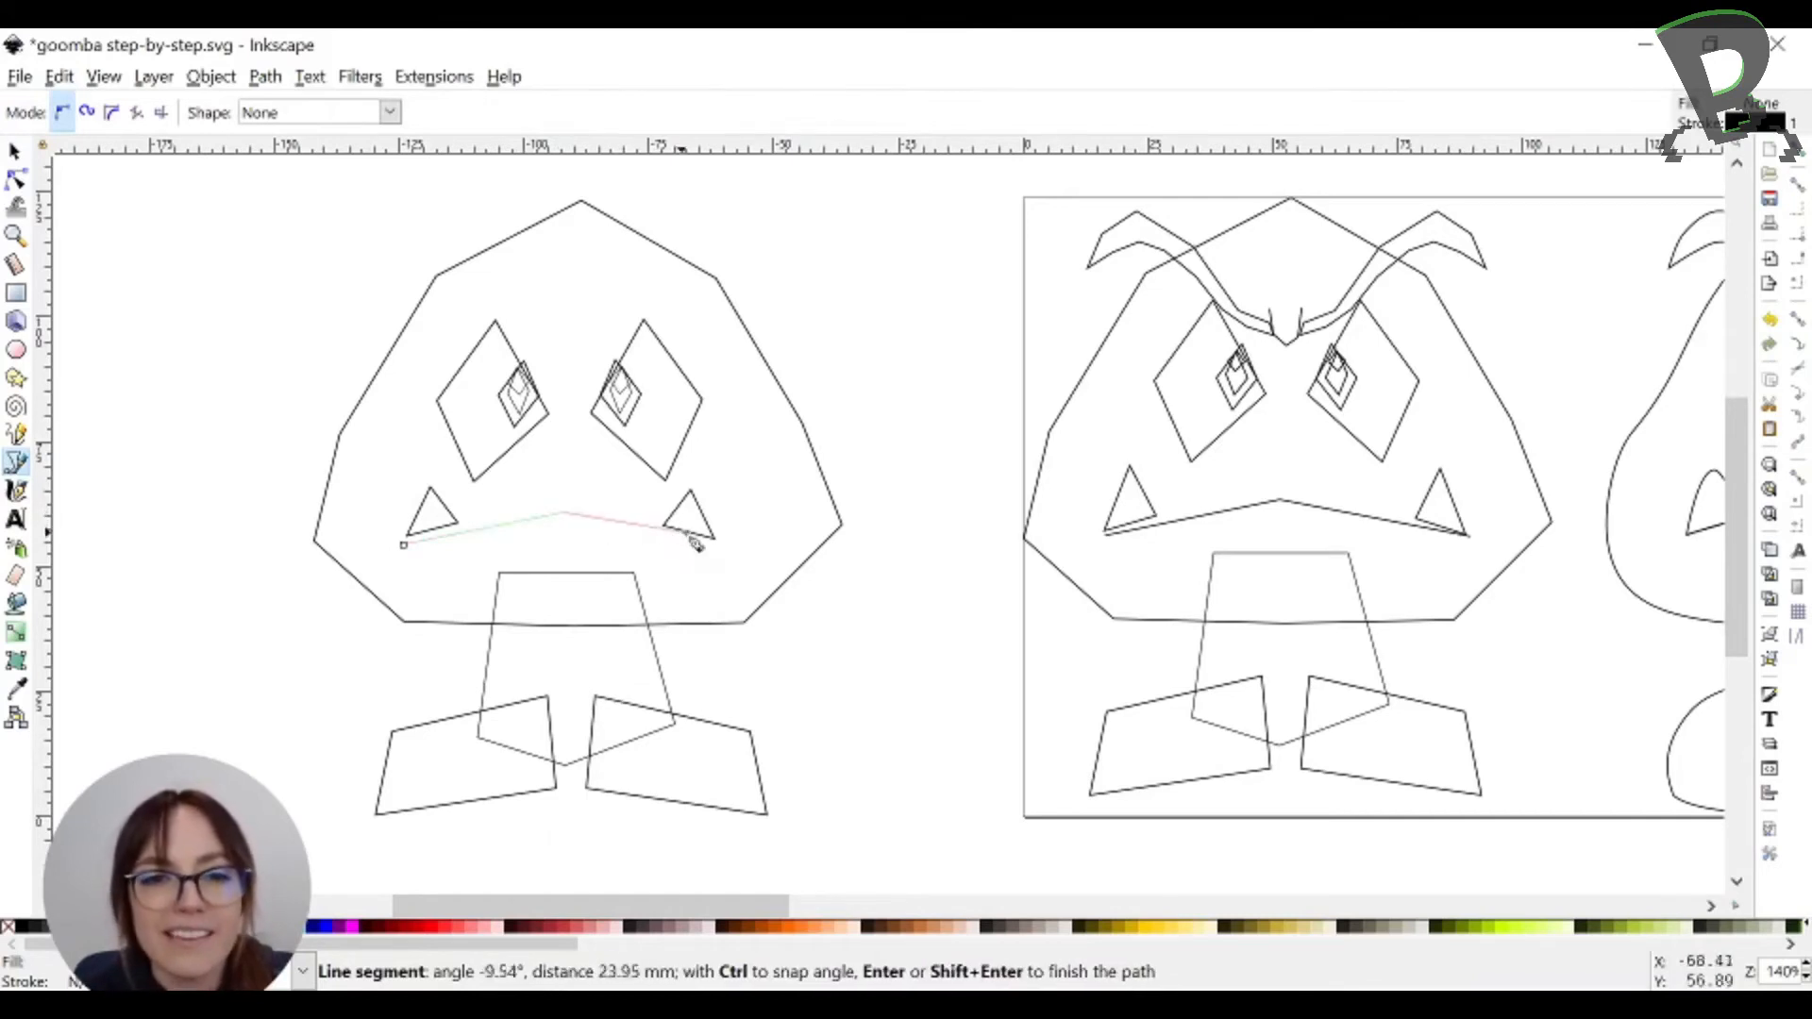
pyautogui.click(726, 547)
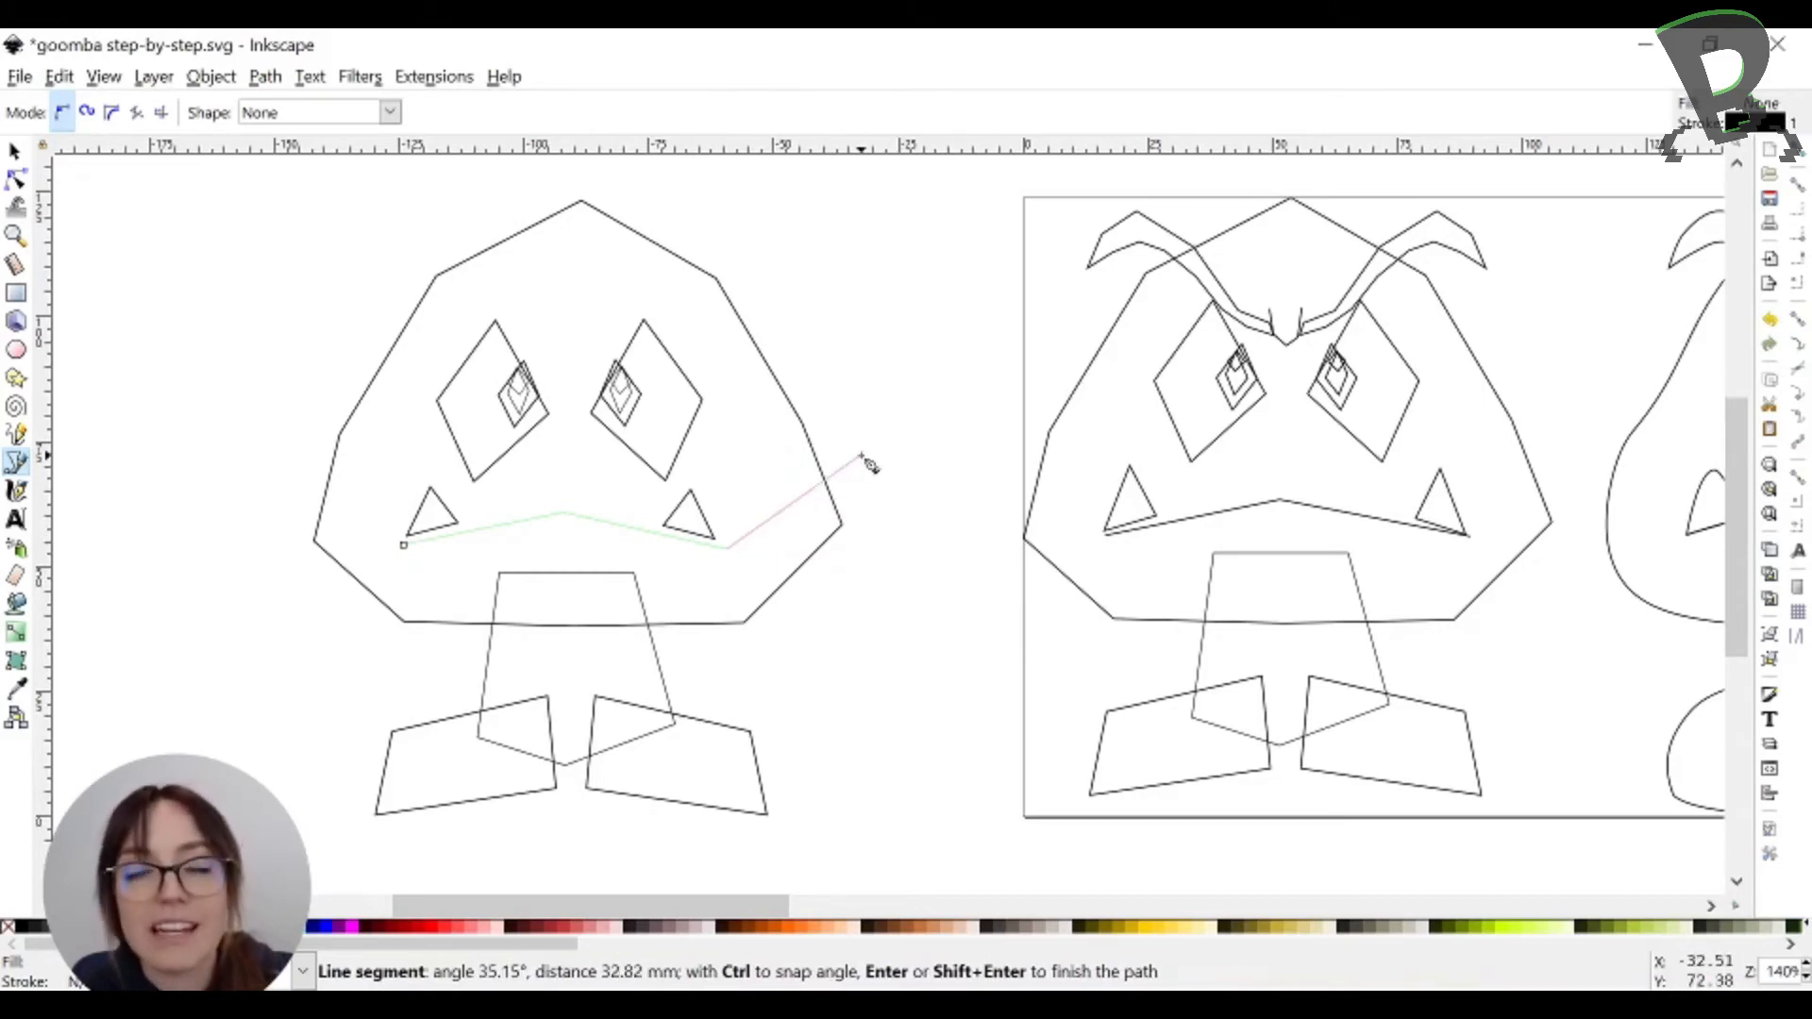
pyautogui.press('Return')
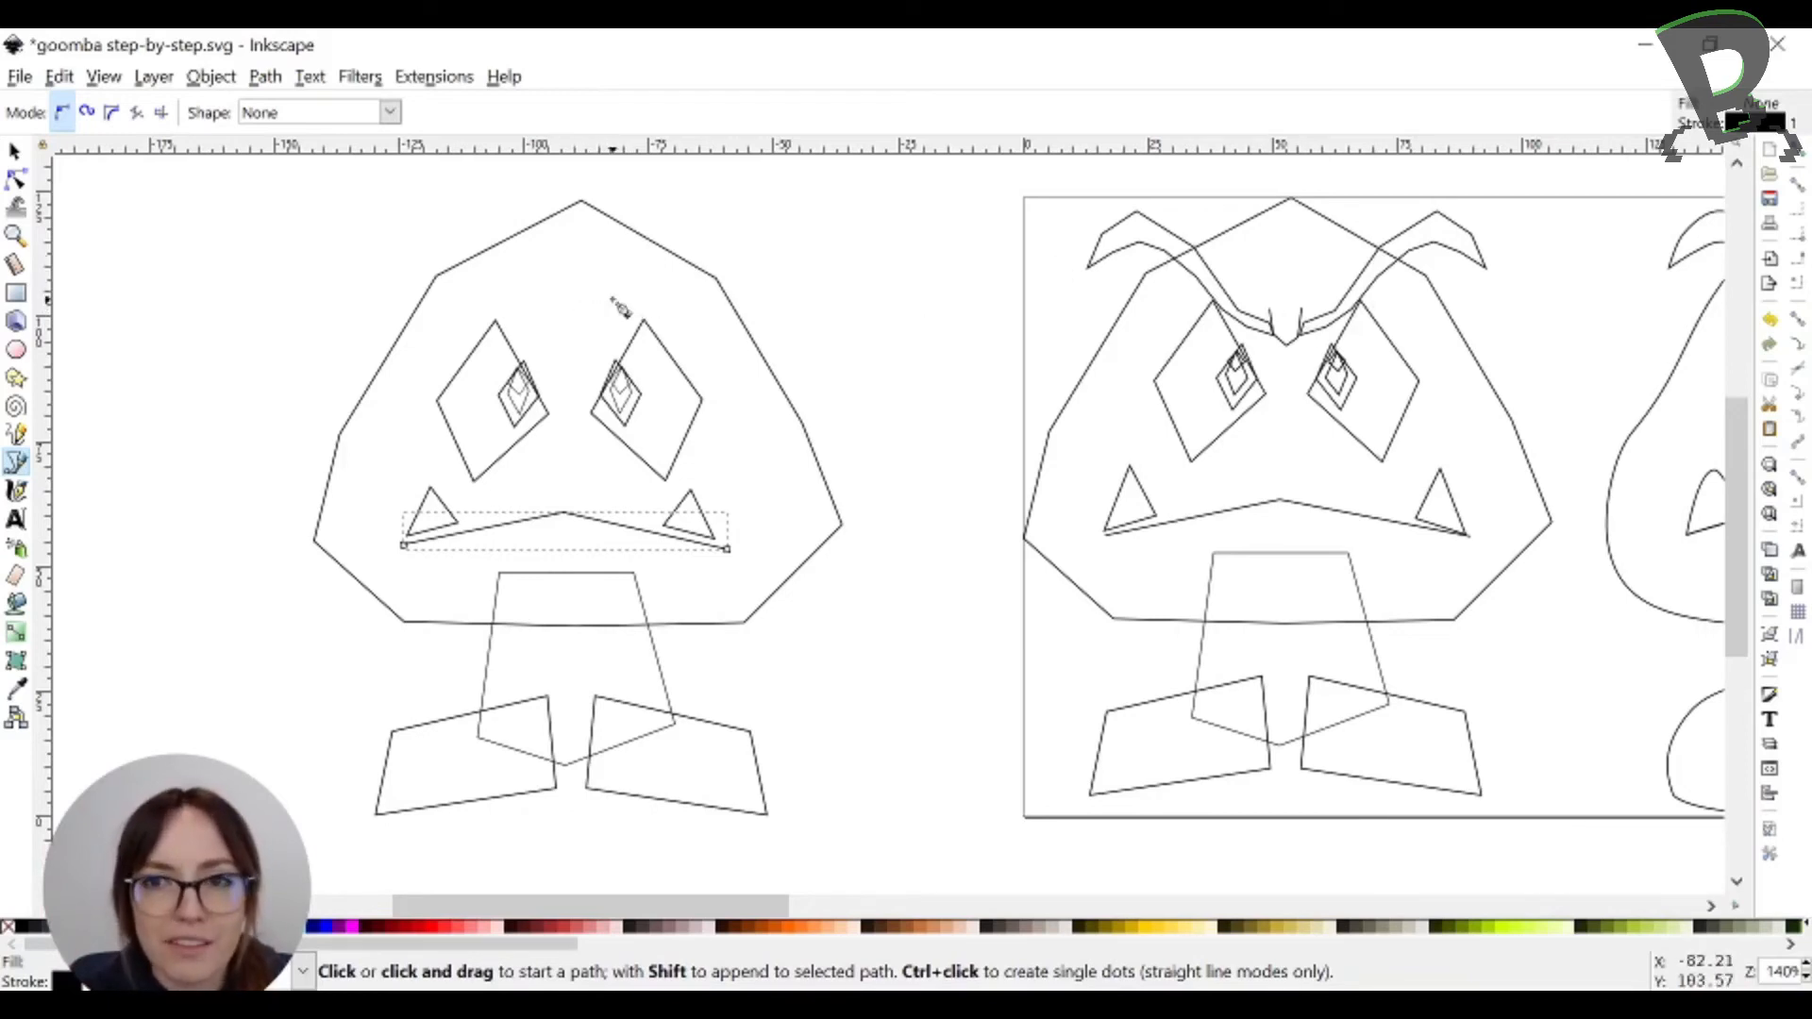
# Draw the right eyebrow as a closed, straight-segmented curved horn shape extending beyond the head's upper right edge
pyautogui.click(599, 304)
pyautogui.click(714, 207)
pyautogui.click(767, 189)
pyautogui.click(827, 210)
pyautogui.click(846, 241)
pyautogui.click(775, 224)
pyautogui.click(732, 234)
pyautogui.click(687, 275)
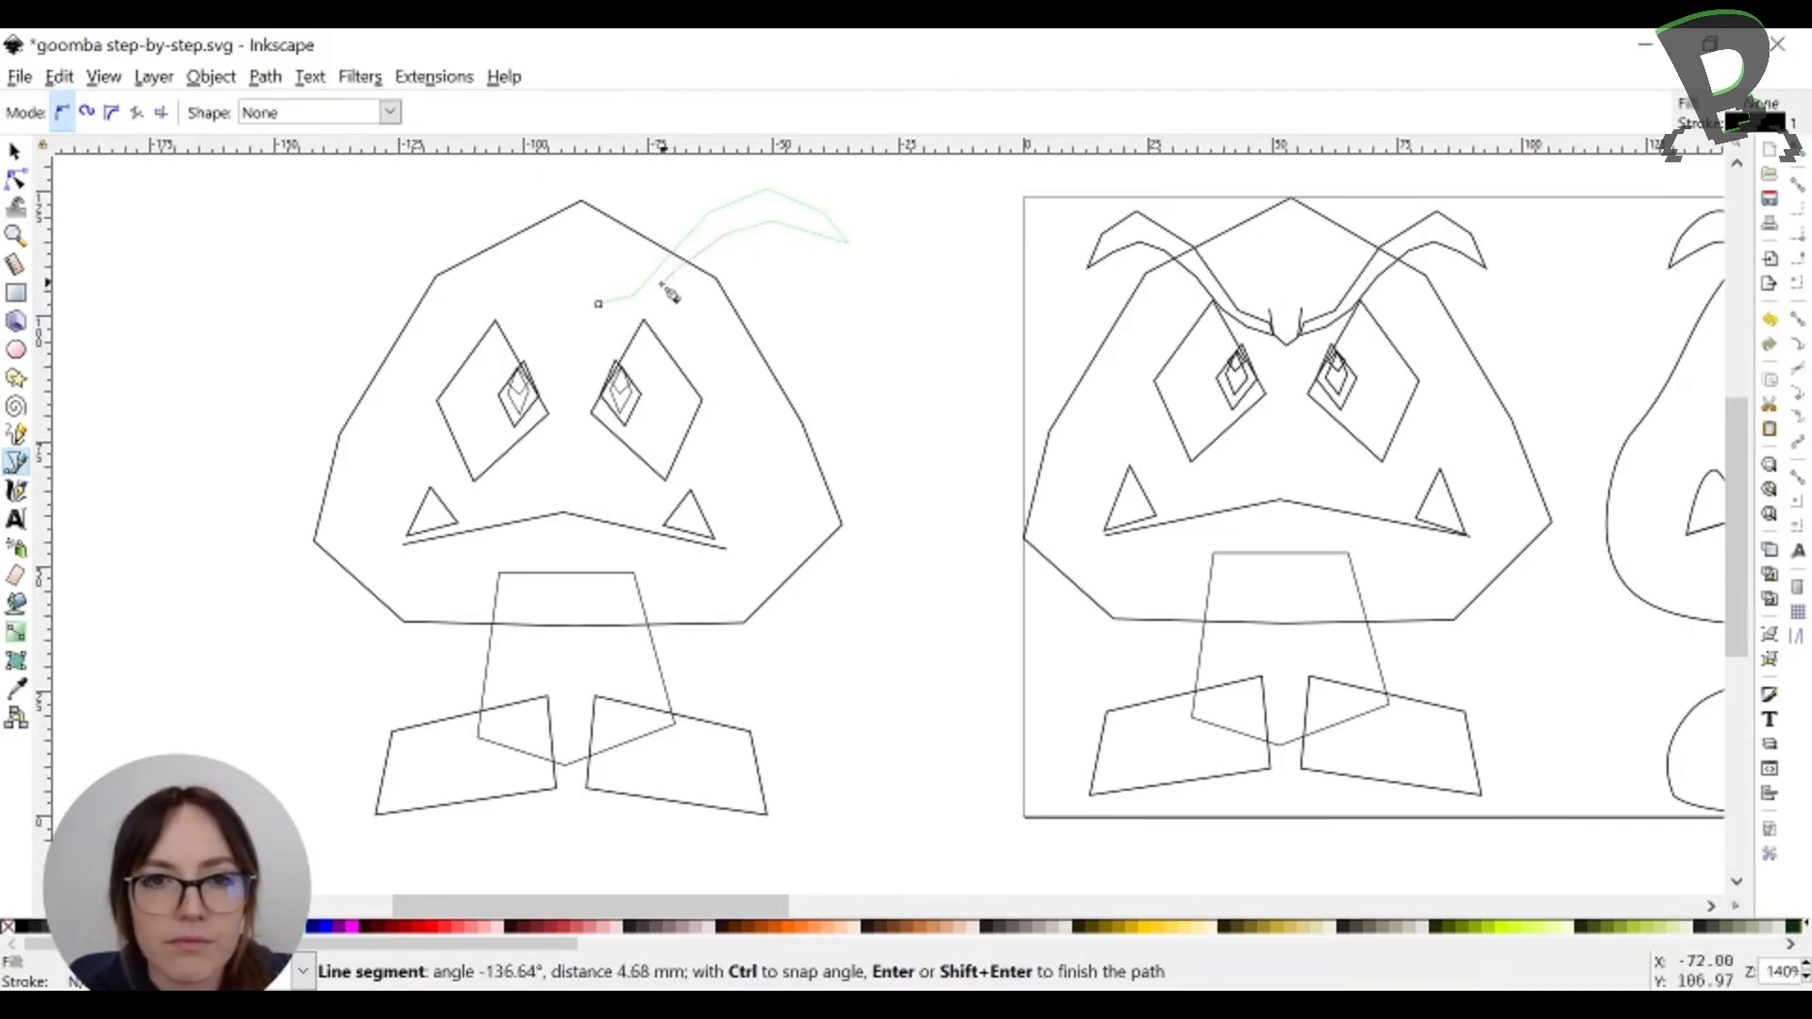
pyautogui.click(649, 303)
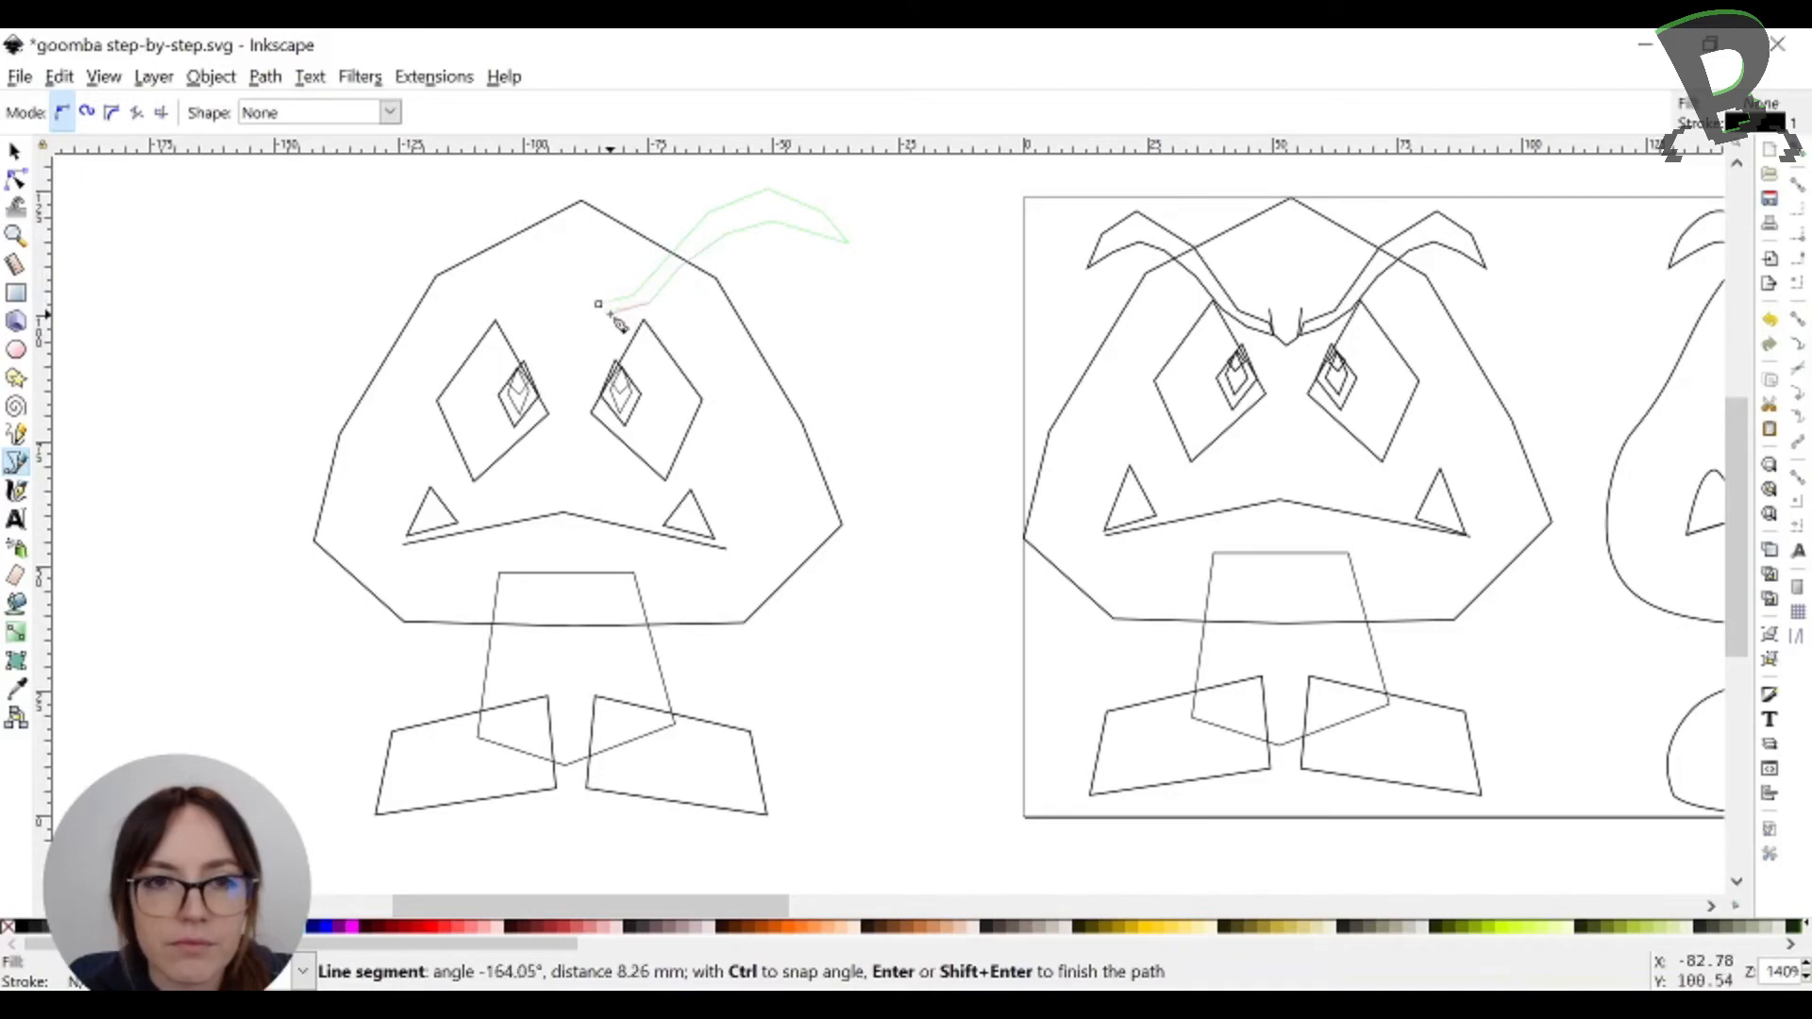
pyautogui.click(598, 306)
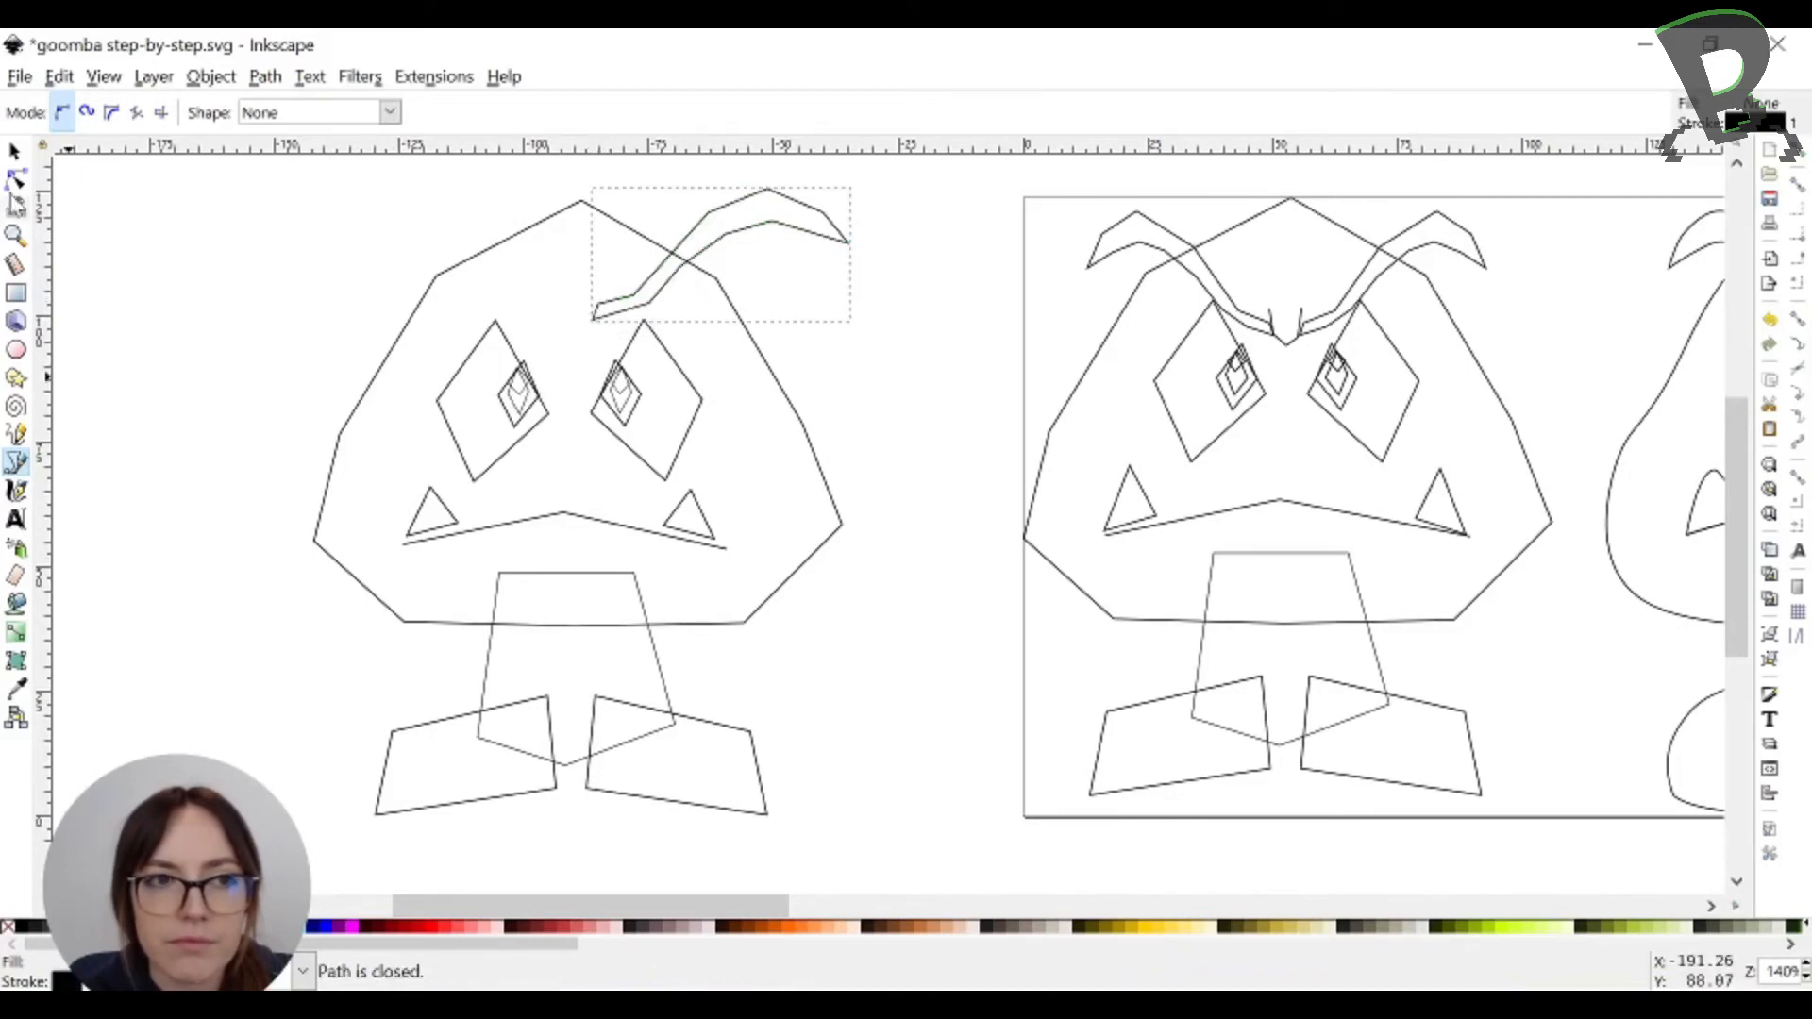
# Shrink the right eyebrow to about 39.7 by 26.6 mm and position it just above the right eye
pyautogui.click(13, 153)
pyautogui.moveTo(859, 255); pyautogui.dragTo(795, 257)
pyautogui.moveTo(679, 250)
pyautogui.mouseDown()
pyautogui.moveTo(699, 284)
pyautogui.moveTo(682, 279)
pyautogui.mouseUp()
pyautogui.click(892, 325)
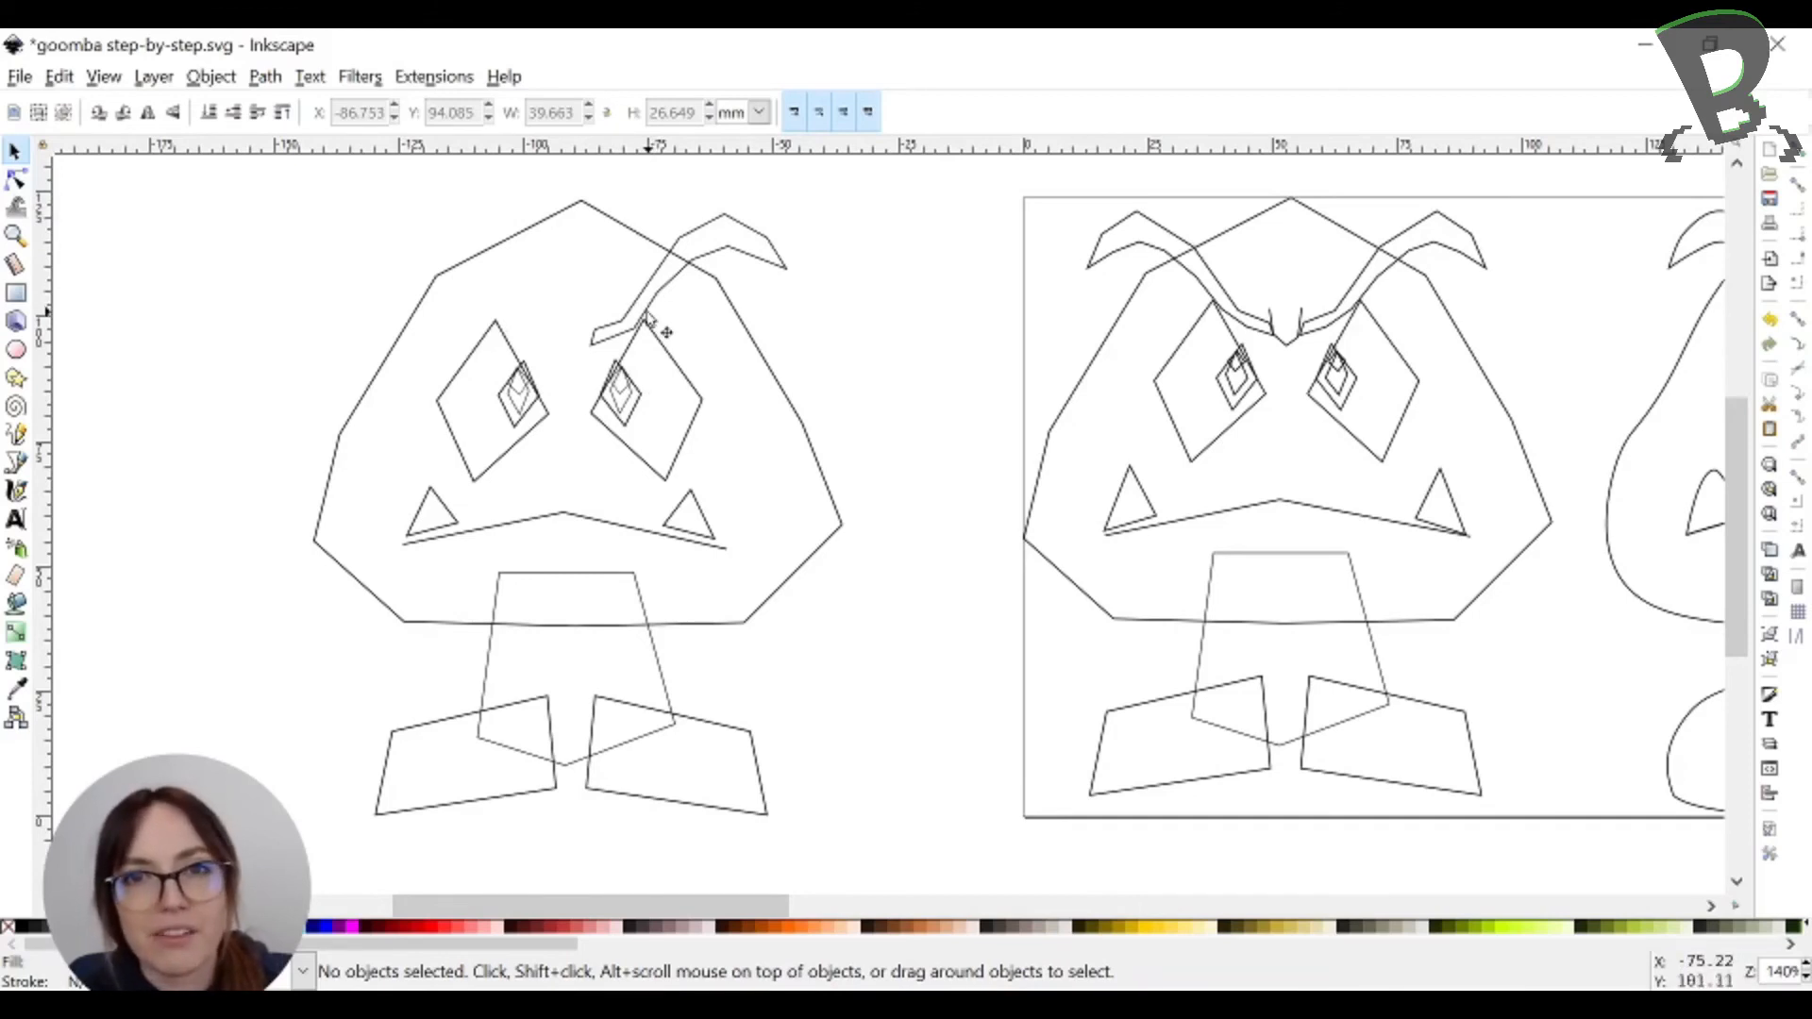
# Duplicate the right eyebrow, flip the copy horizontally and place it above the left eye
pyautogui.click(764, 268)
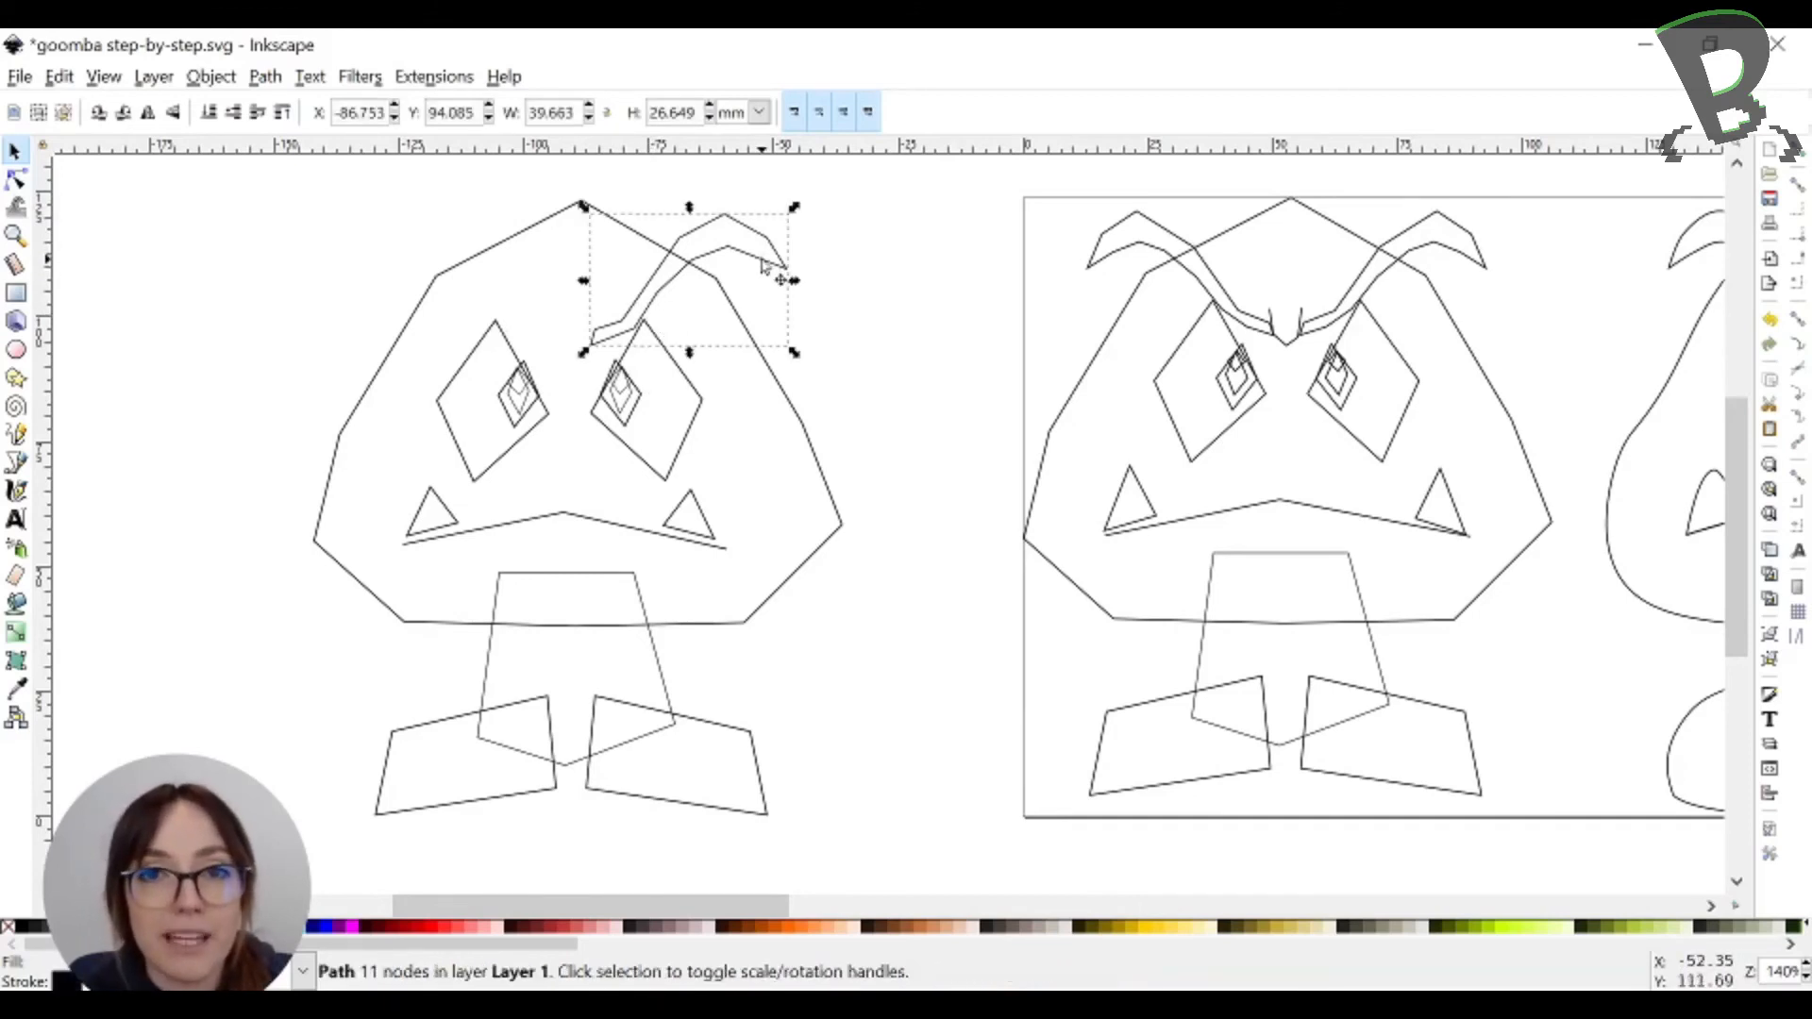
pyautogui.hotkey('ctrl', 'd')
pyautogui.click(147, 112)
pyautogui.moveTo(715, 277); pyautogui.dragTo(489, 275)
pyautogui.click(864, 359)
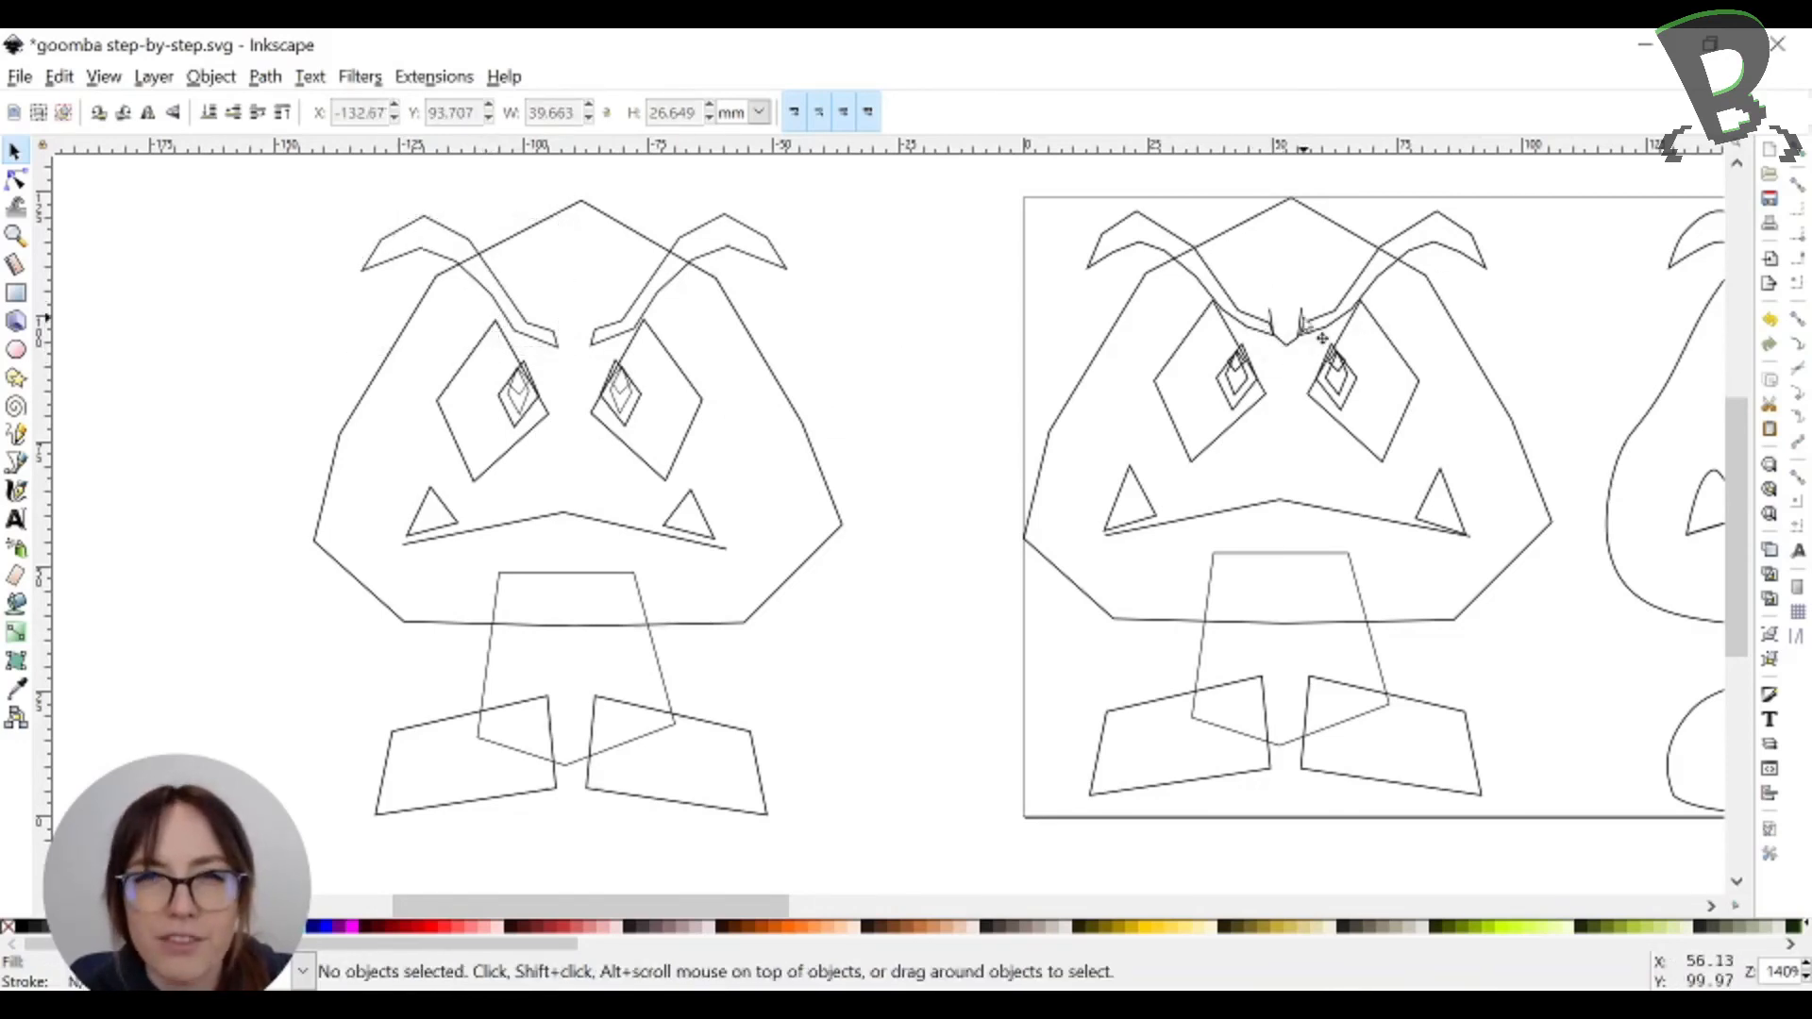
# Draw an open V-shaped frown line joining the inner ends of the two eyebrows
pyautogui.click(16, 461)
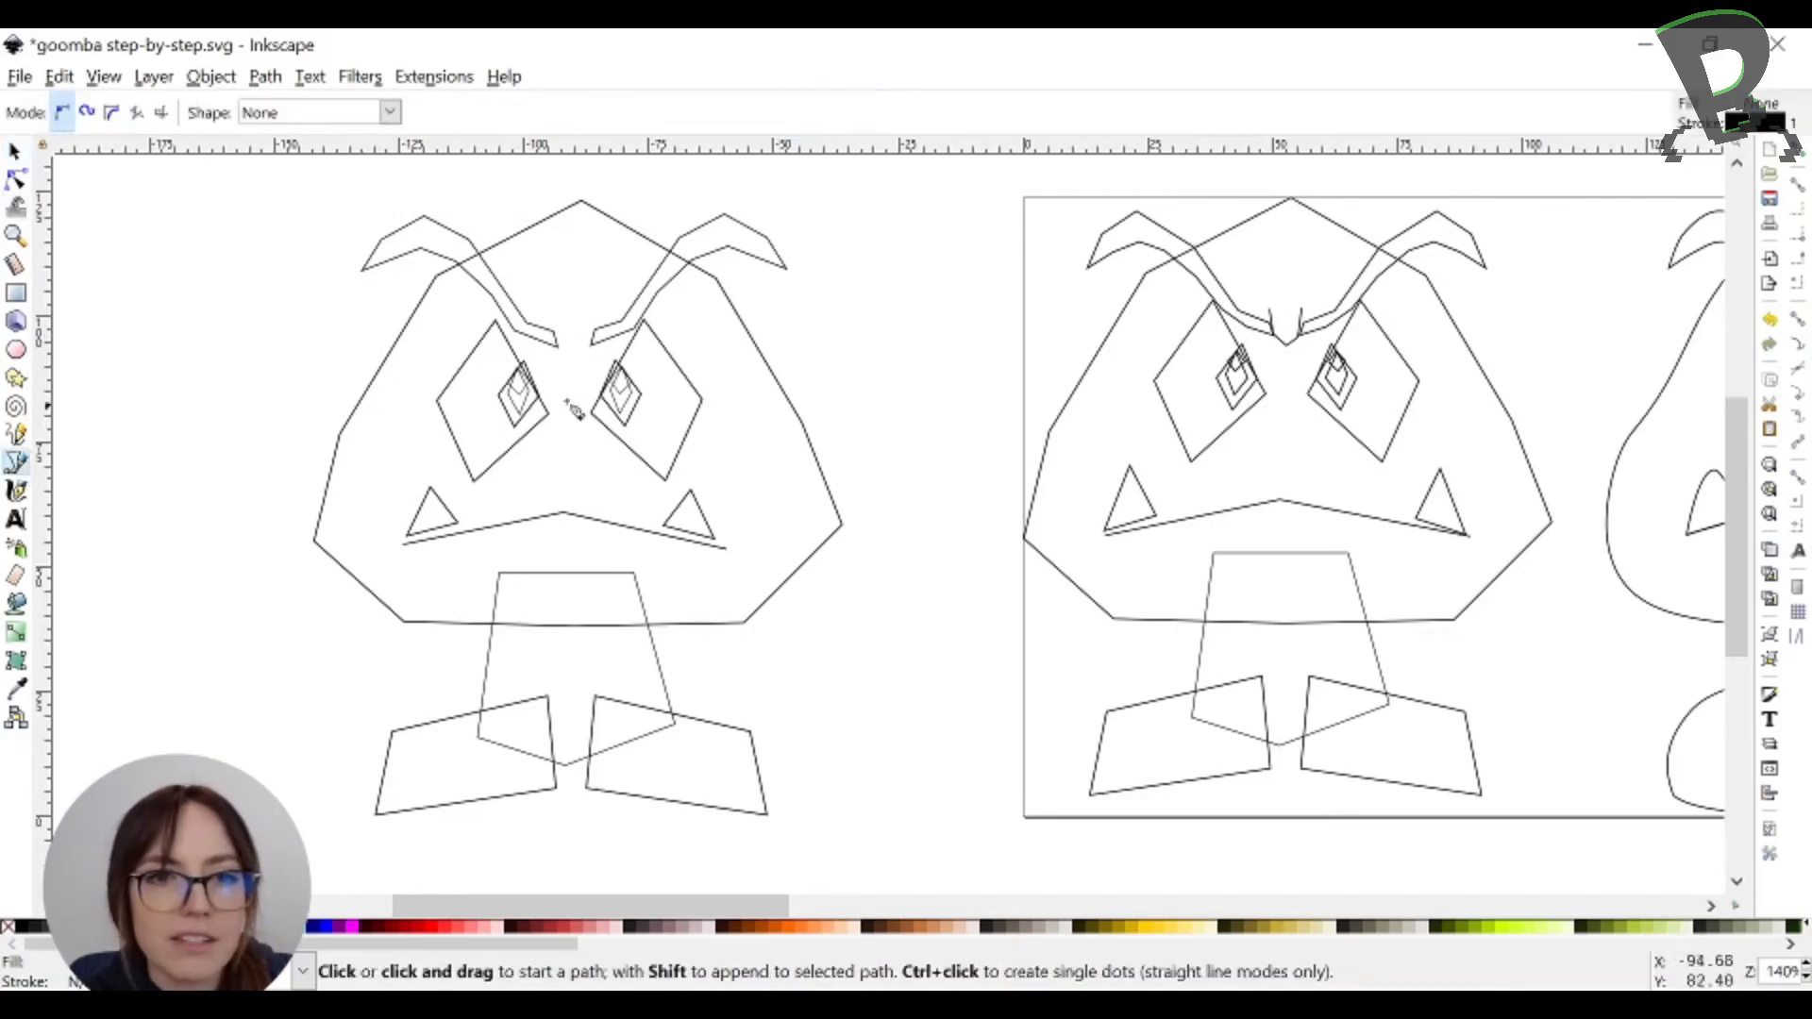
pyautogui.click(560, 323)
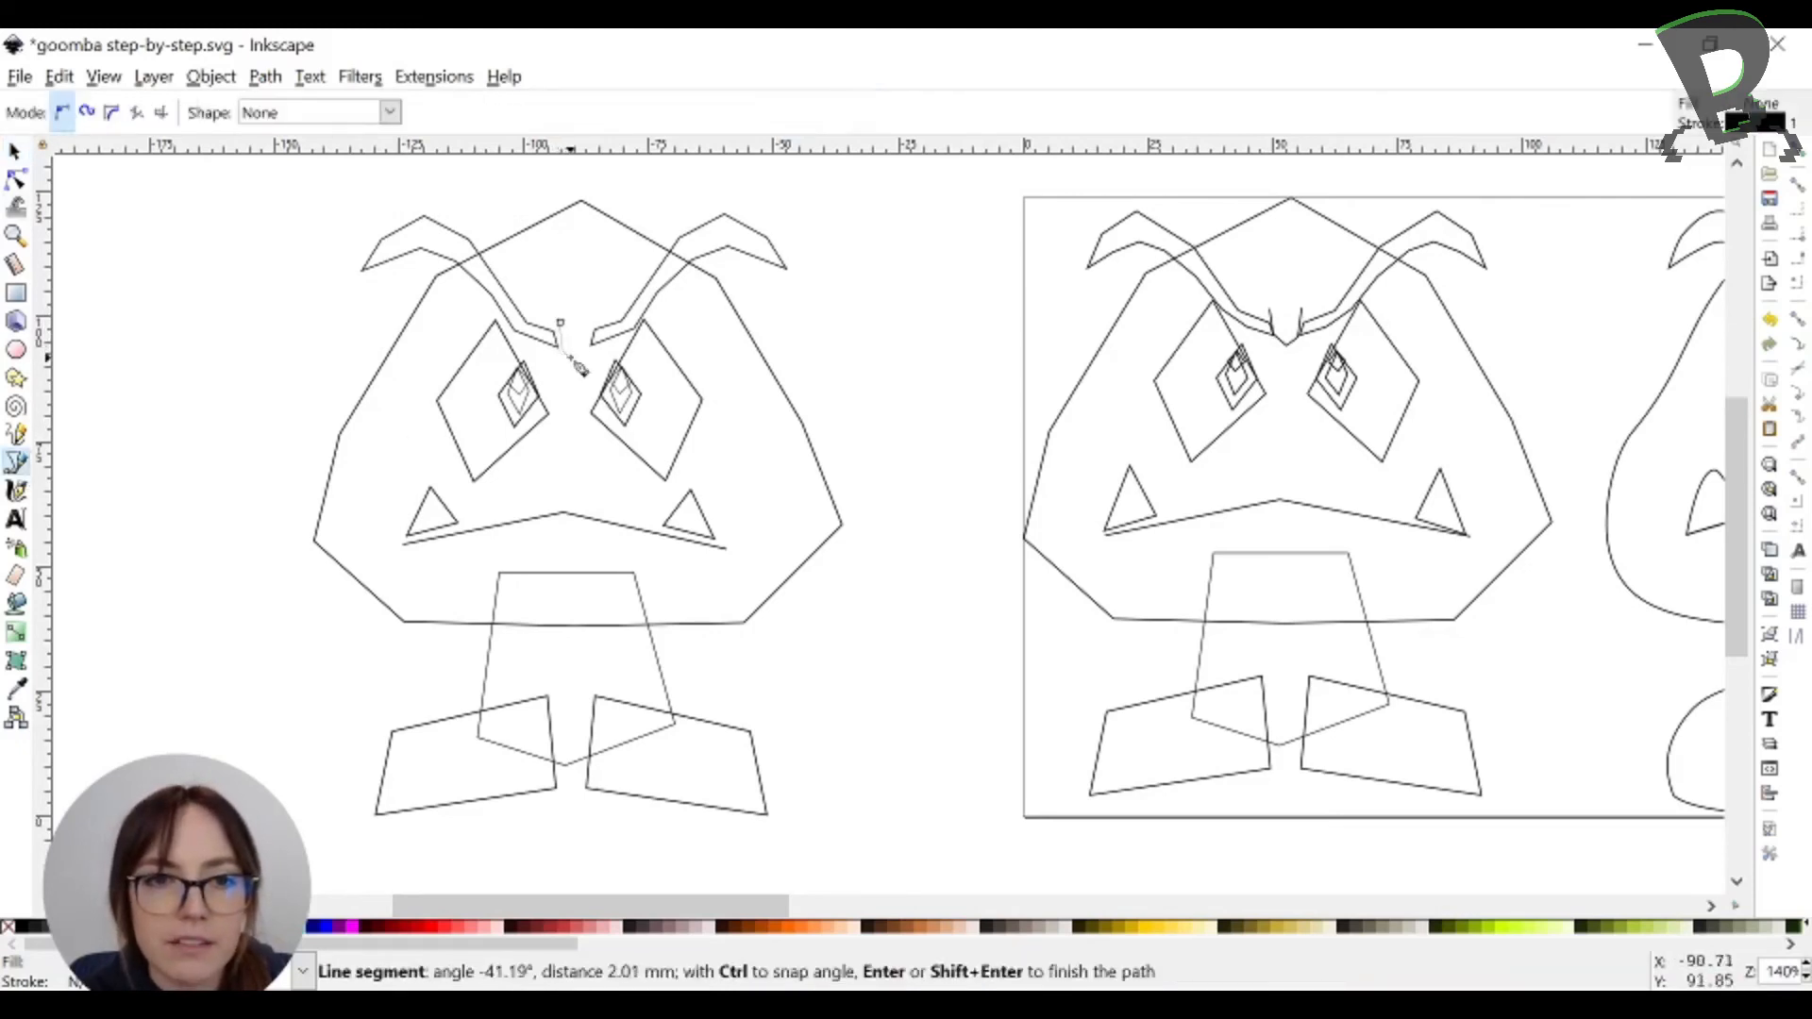
pyautogui.click(599, 357)
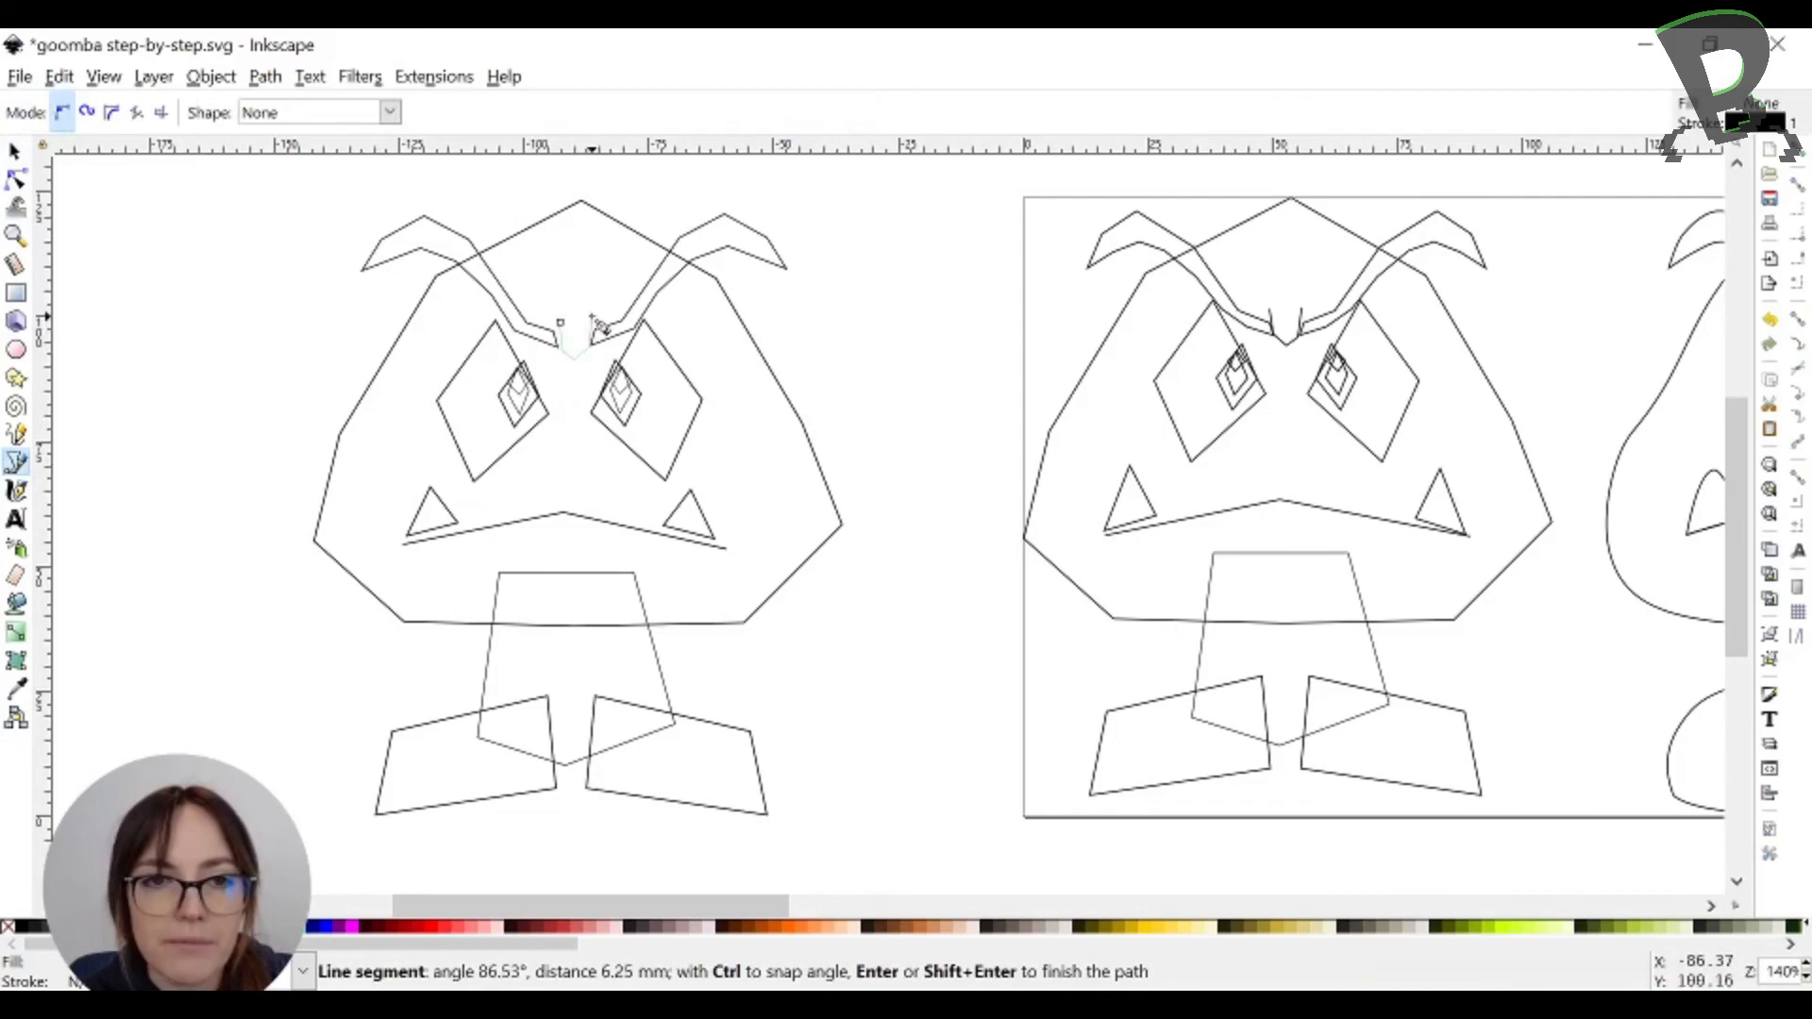
pyautogui.click(593, 315)
pyautogui.press('Return')
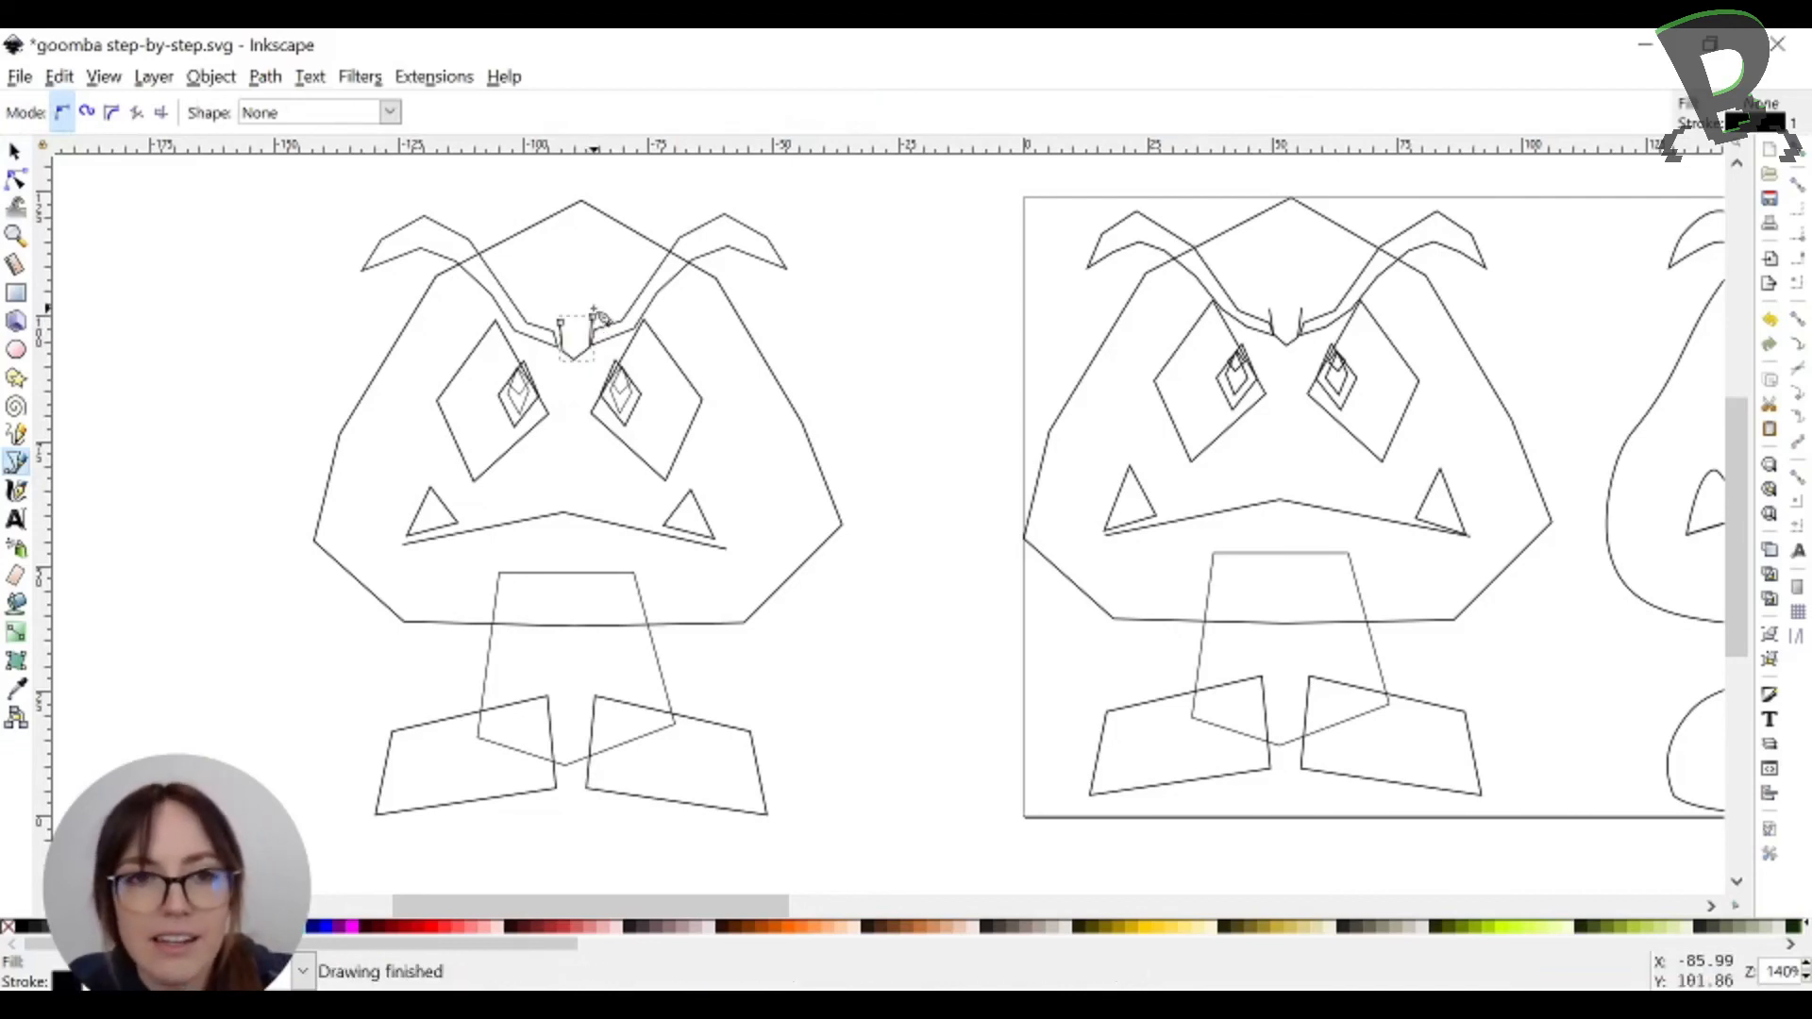
pyautogui.click(15, 151)
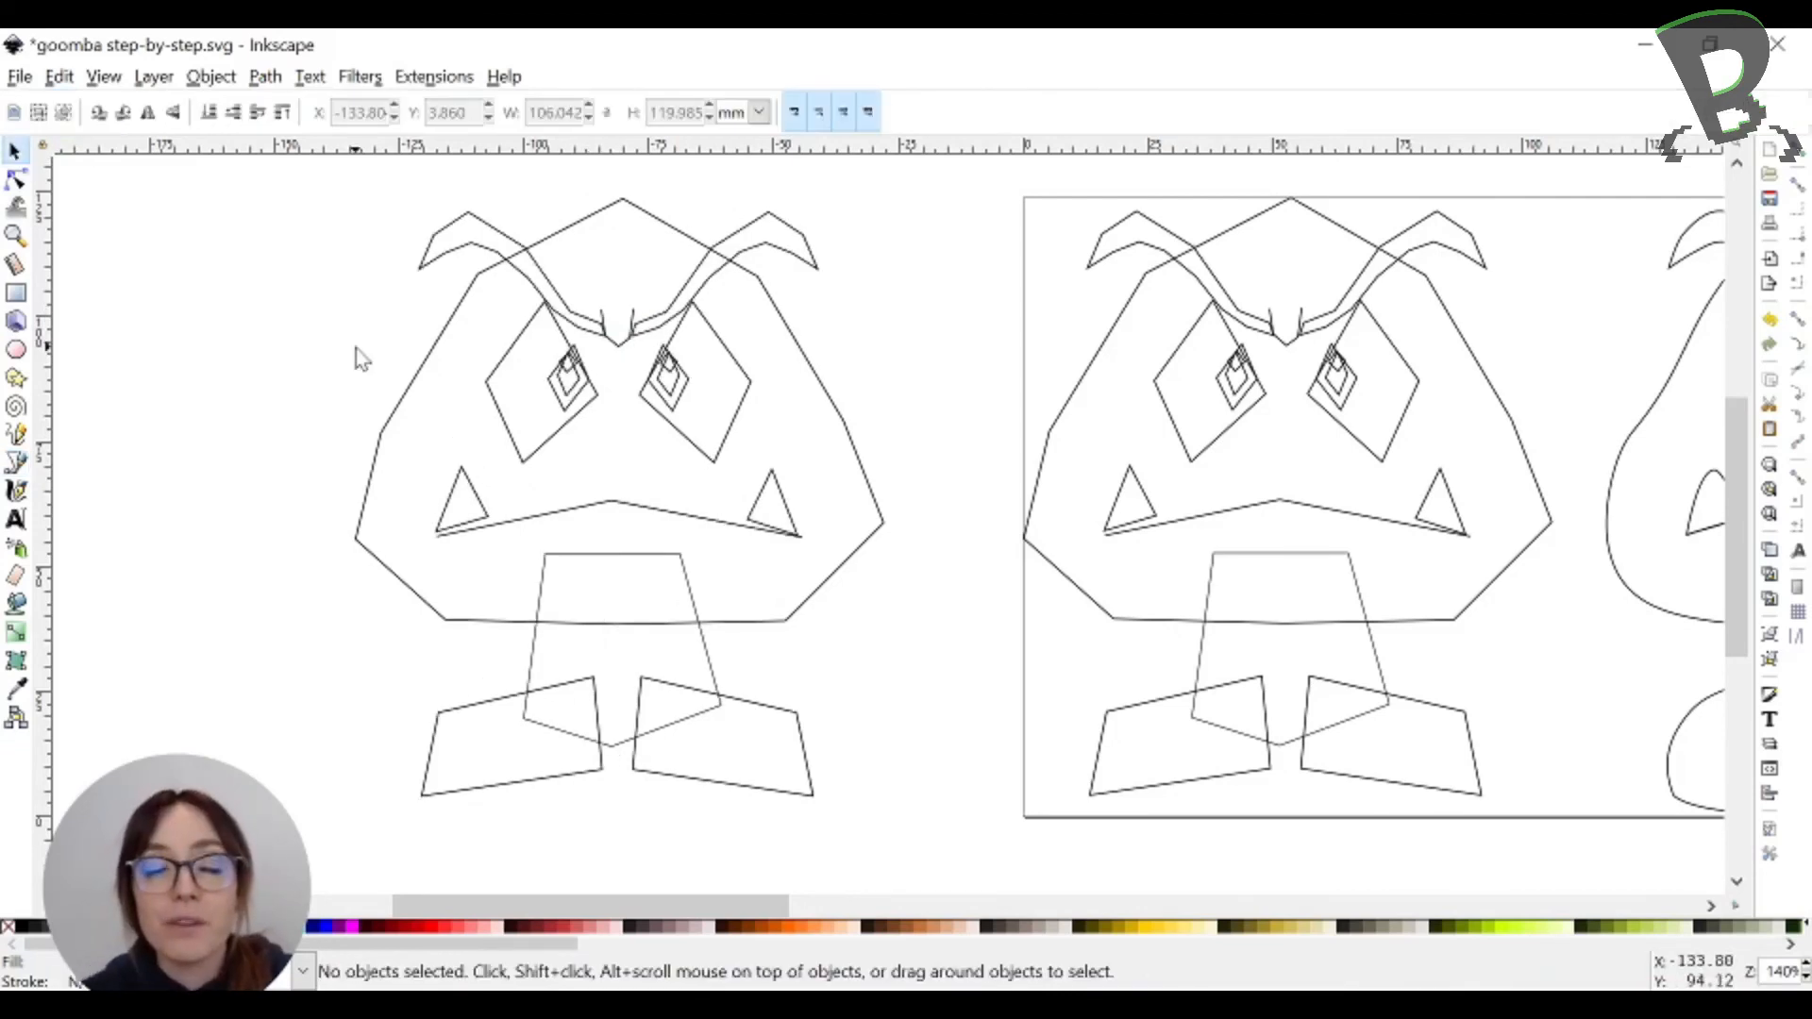